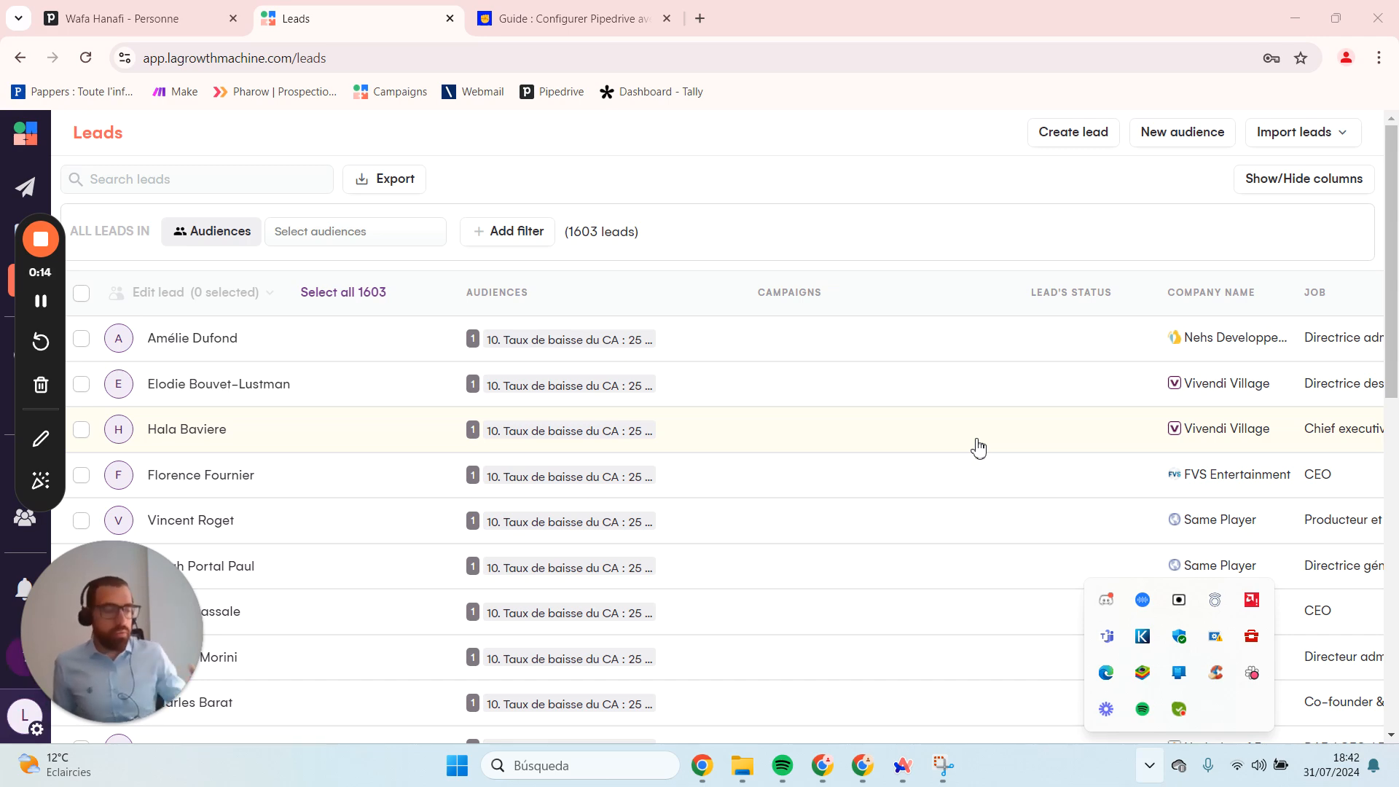
Switch to the Pipedrive person record and highlight the lgm_status field label
{"action": "left_click", "coordinate": [109, 28]}
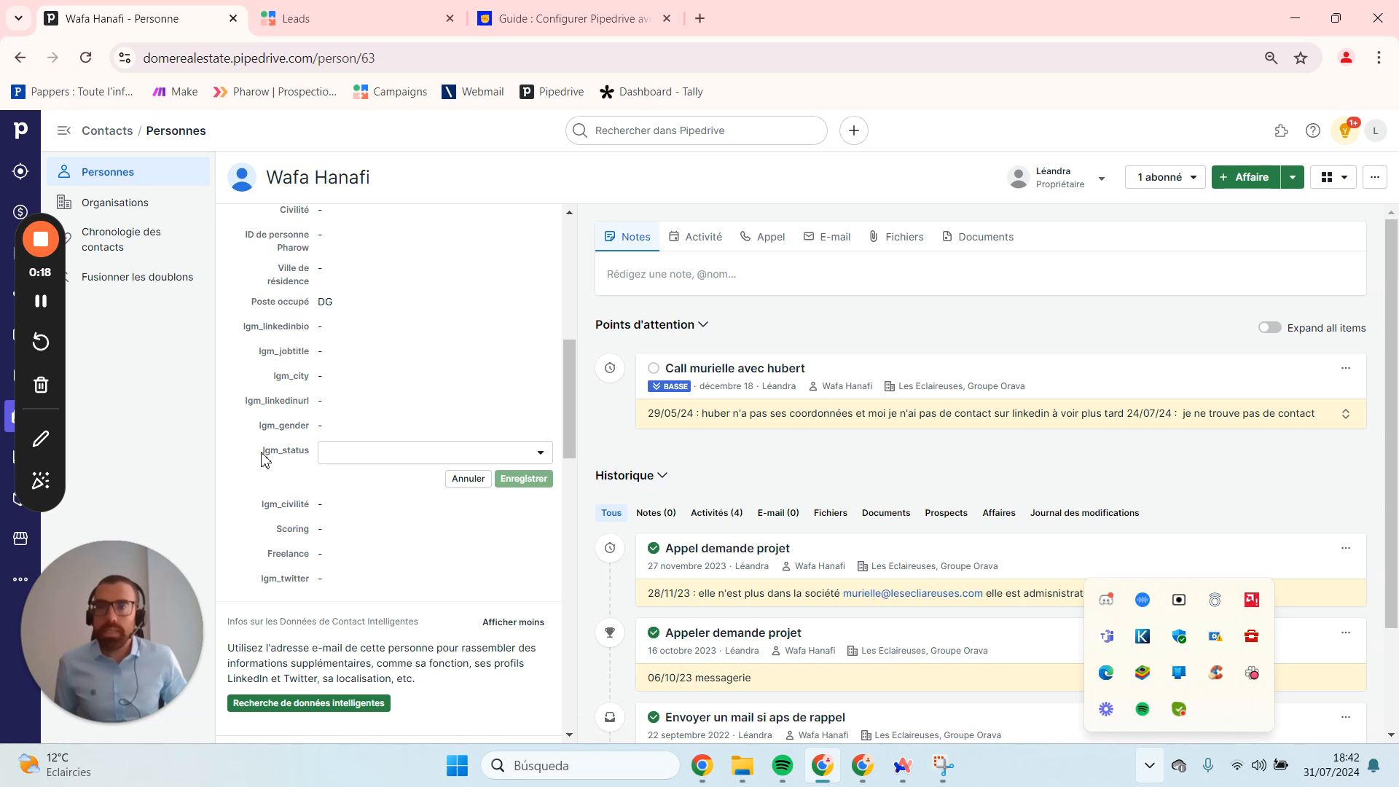
{"action": "left_click_drag", "start_coordinate": [265, 451], "coordinate": [311, 456]}
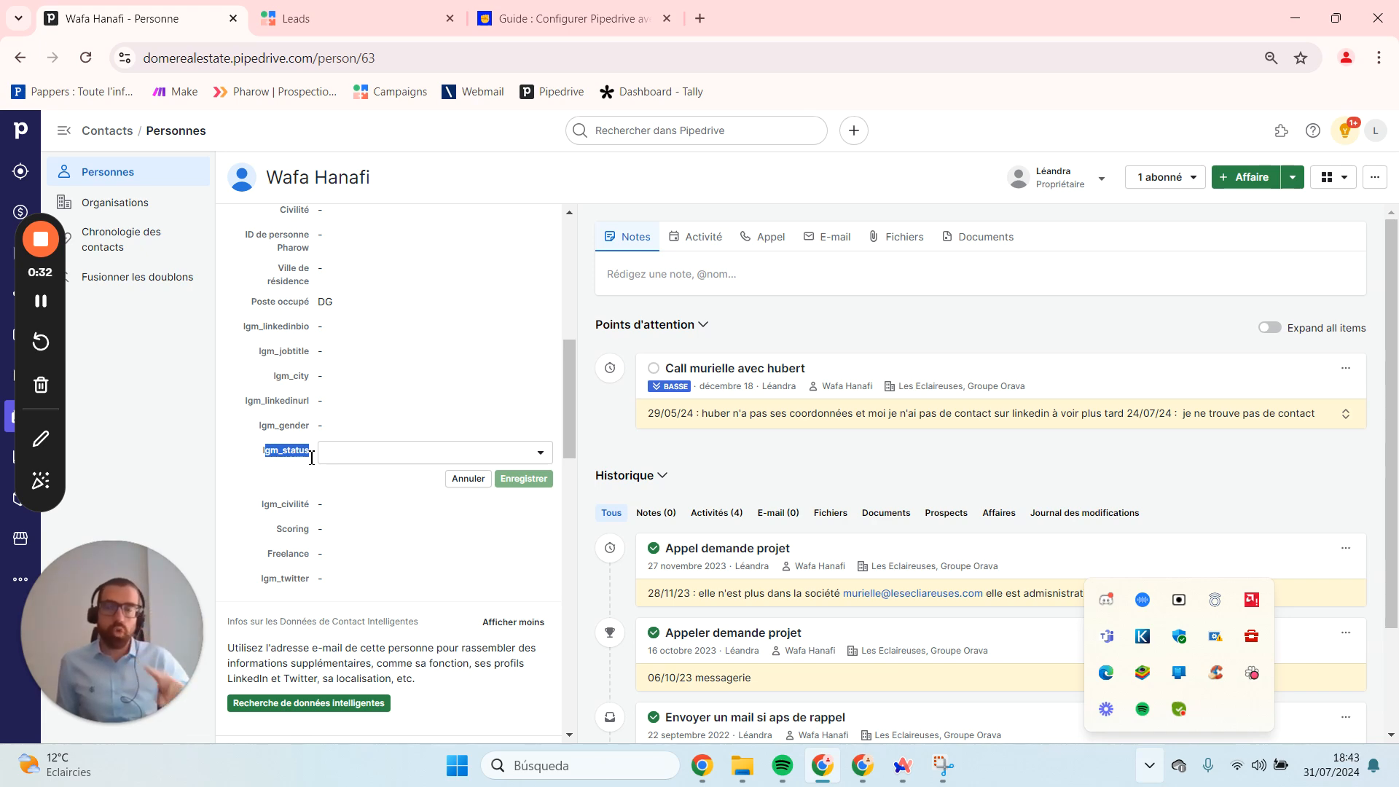
Add a Lead's campaign status filter to the La Growth Machine leads list and show its available statuses
{"action": "left_click", "coordinate": [423, 20]}
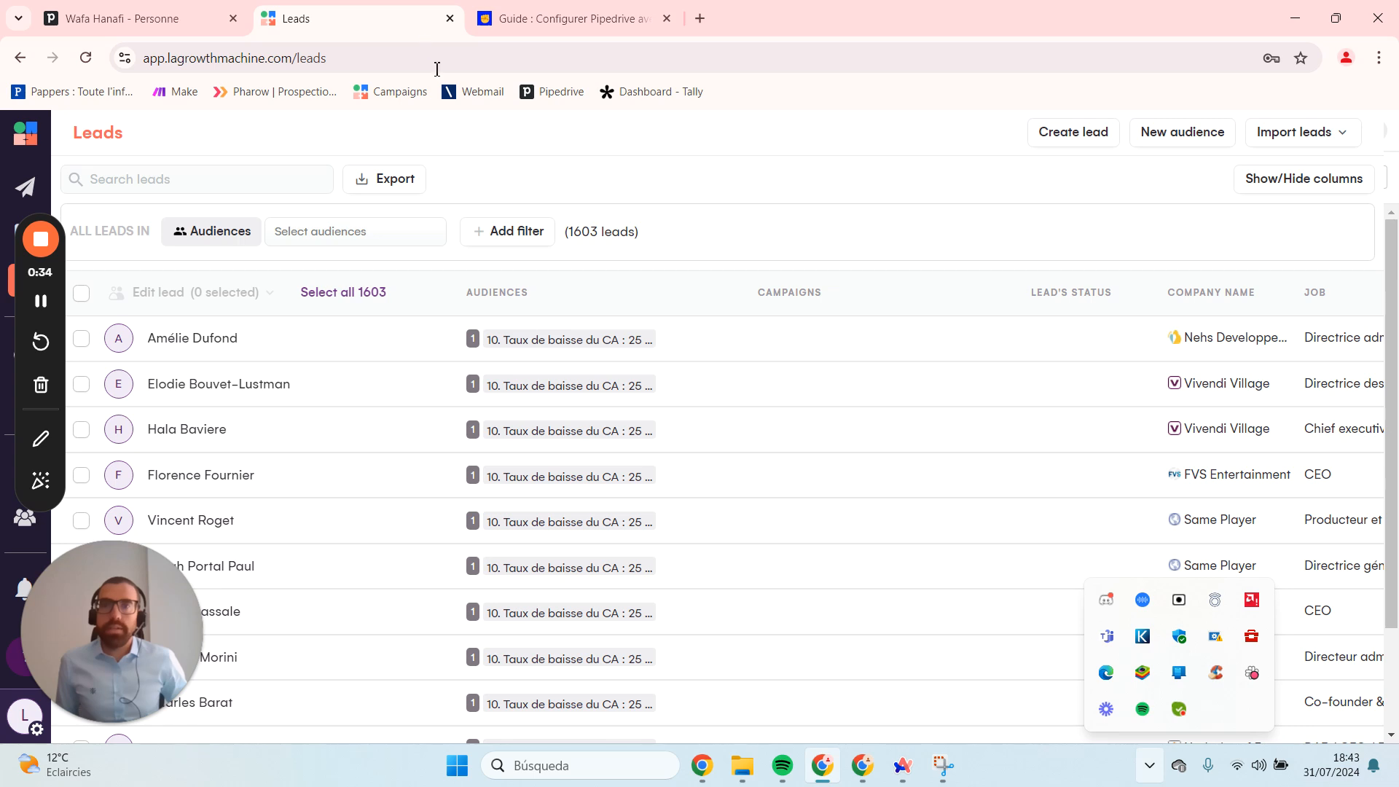
{"action": "left_click", "coordinate": [503, 235]}
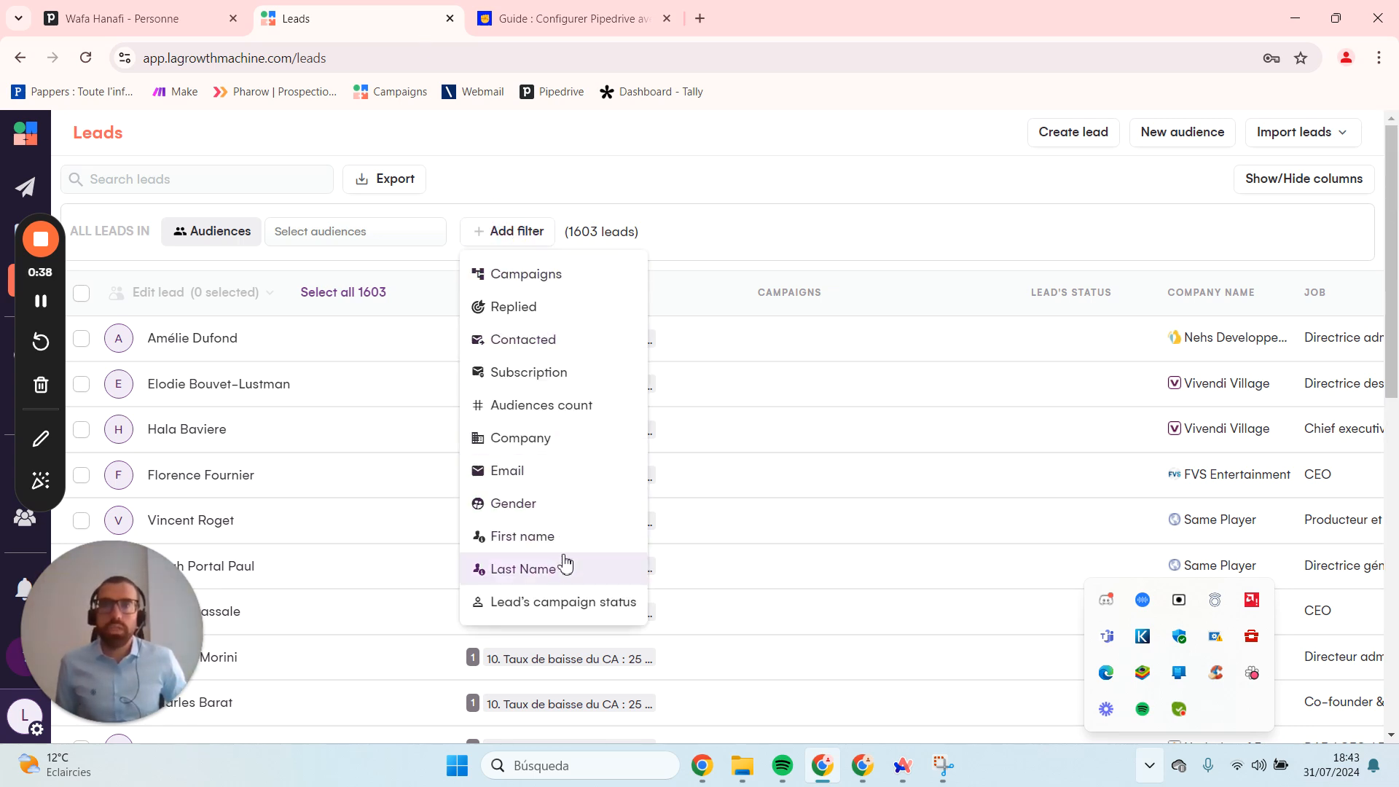
{"action": "left_click", "coordinate": [571, 607]}
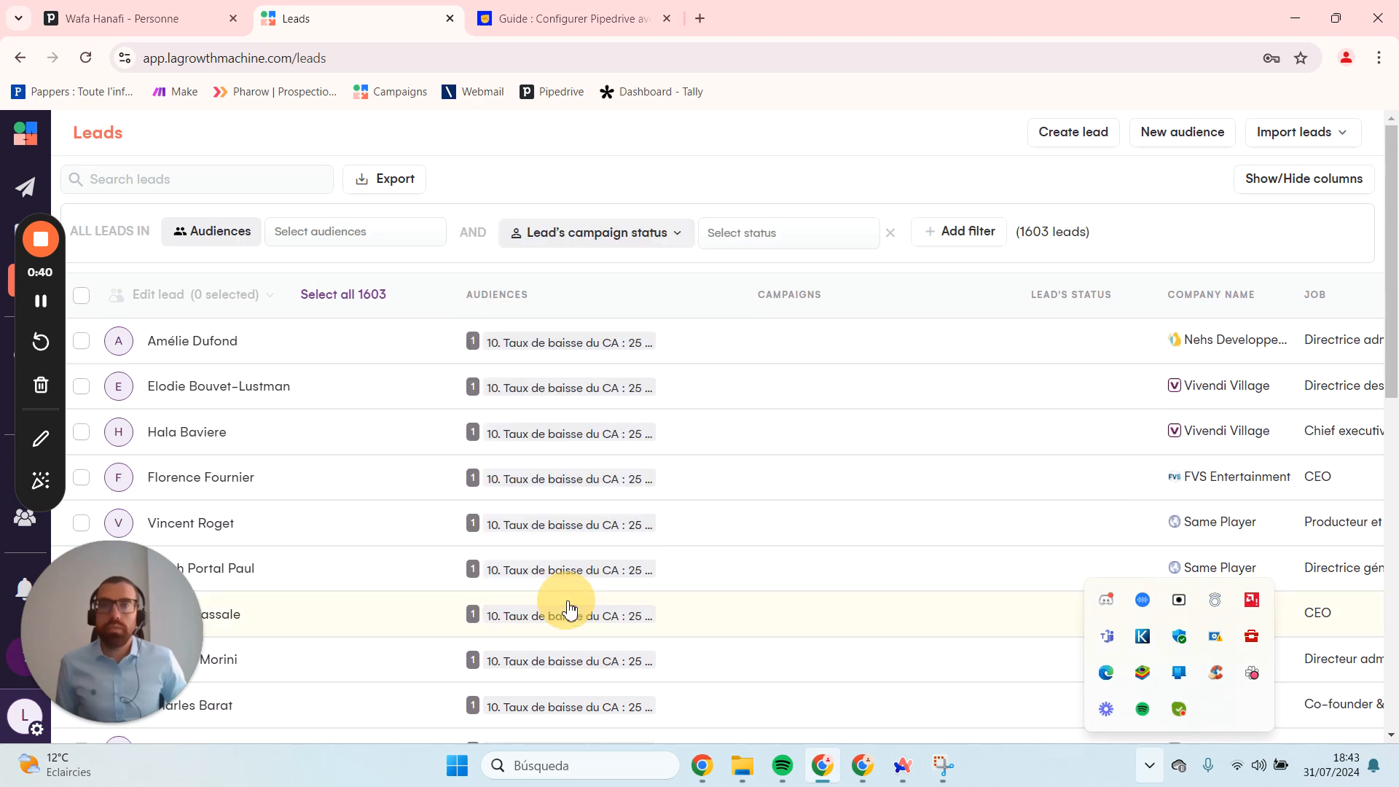
{"action": "left_click", "coordinate": [777, 233]}
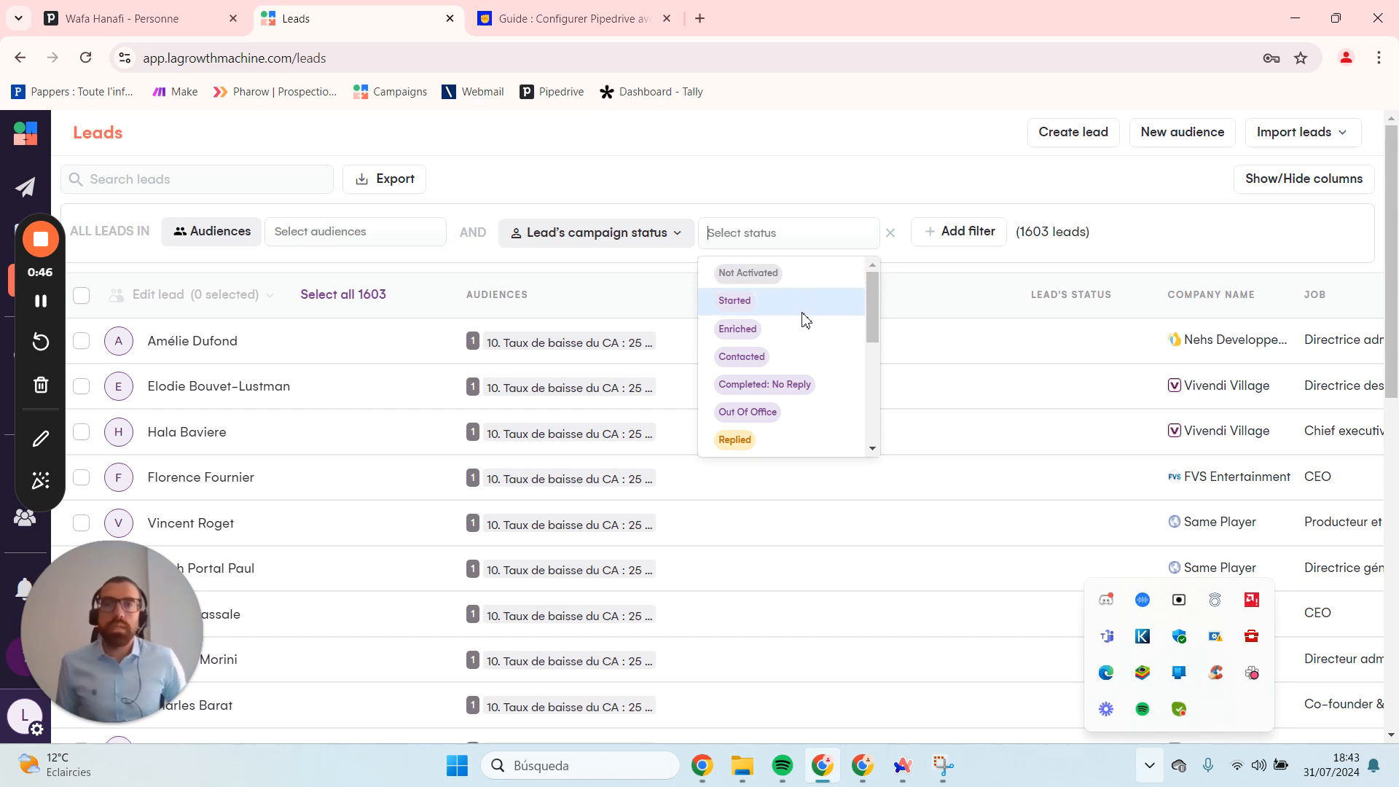
Switch to the La Discipline guide and examine the lgm_status diagrams of the contact families and their statuses
{"action": "left_click", "coordinate": [599, 26]}
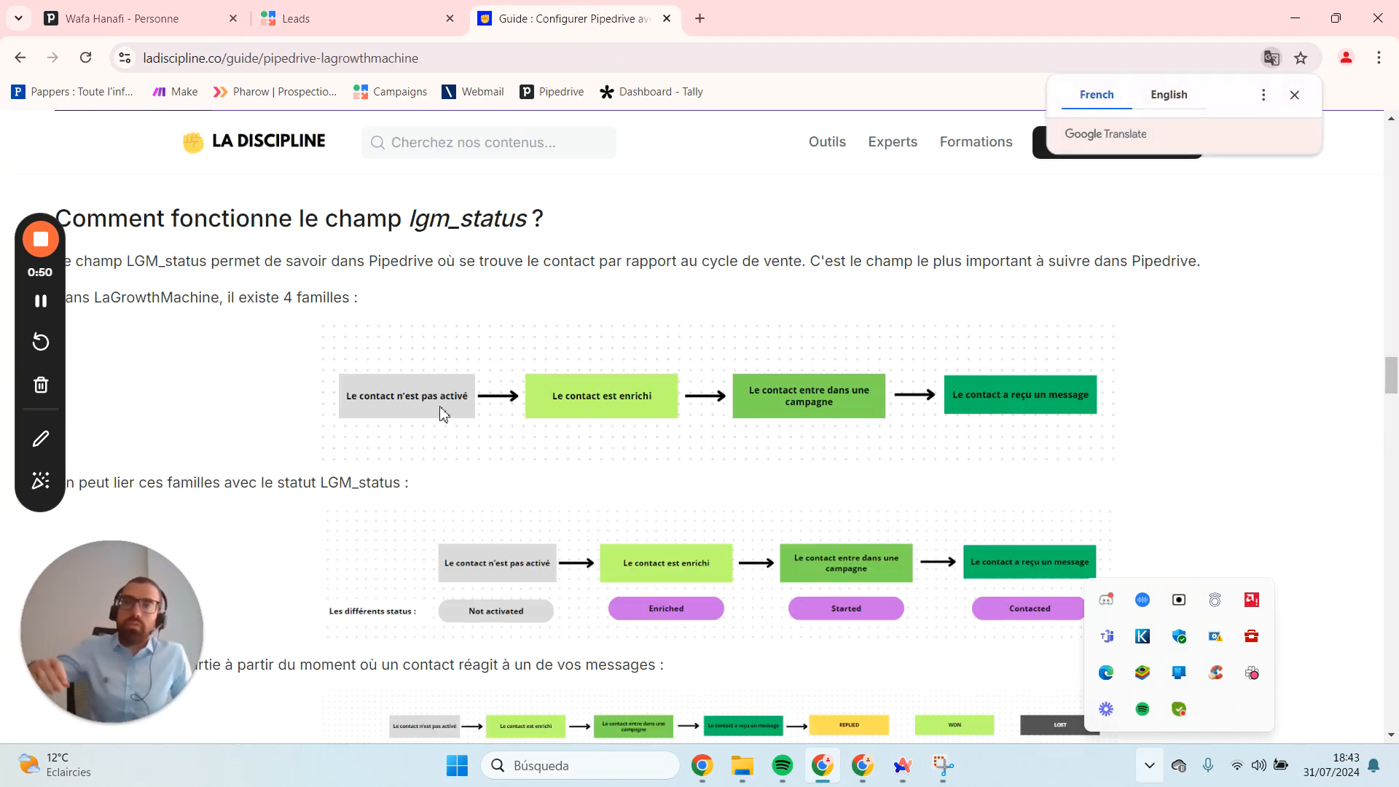
{"action": "scroll", "coordinate": [440, 407], "scroll_direction": "down", "scroll_amount": 1}
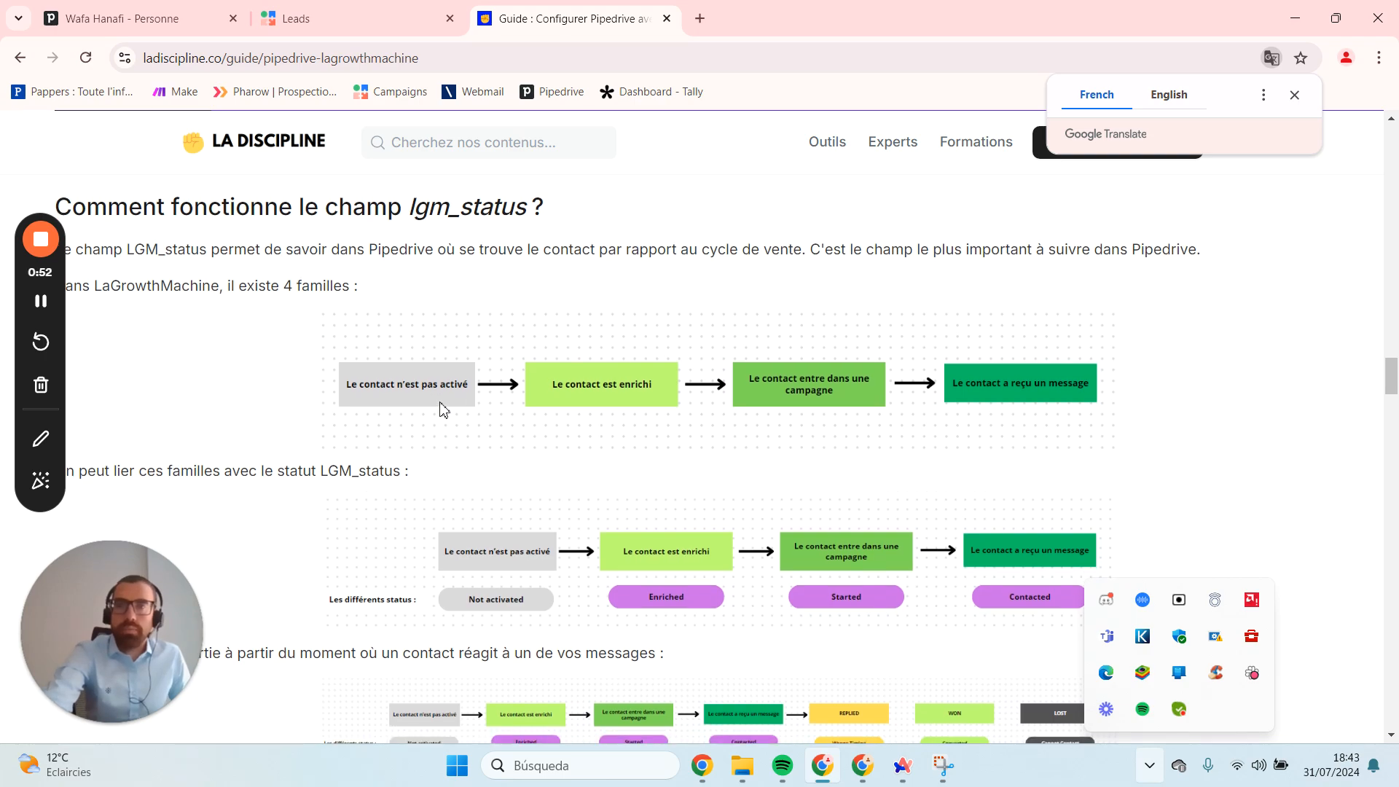
{"action": "scroll", "coordinate": [440, 403], "scroll_direction": "up", "scroll_amount": 3}
{"action": "scroll", "coordinate": [442, 409], "scroll_direction": "up", "scroll_amount": 3}
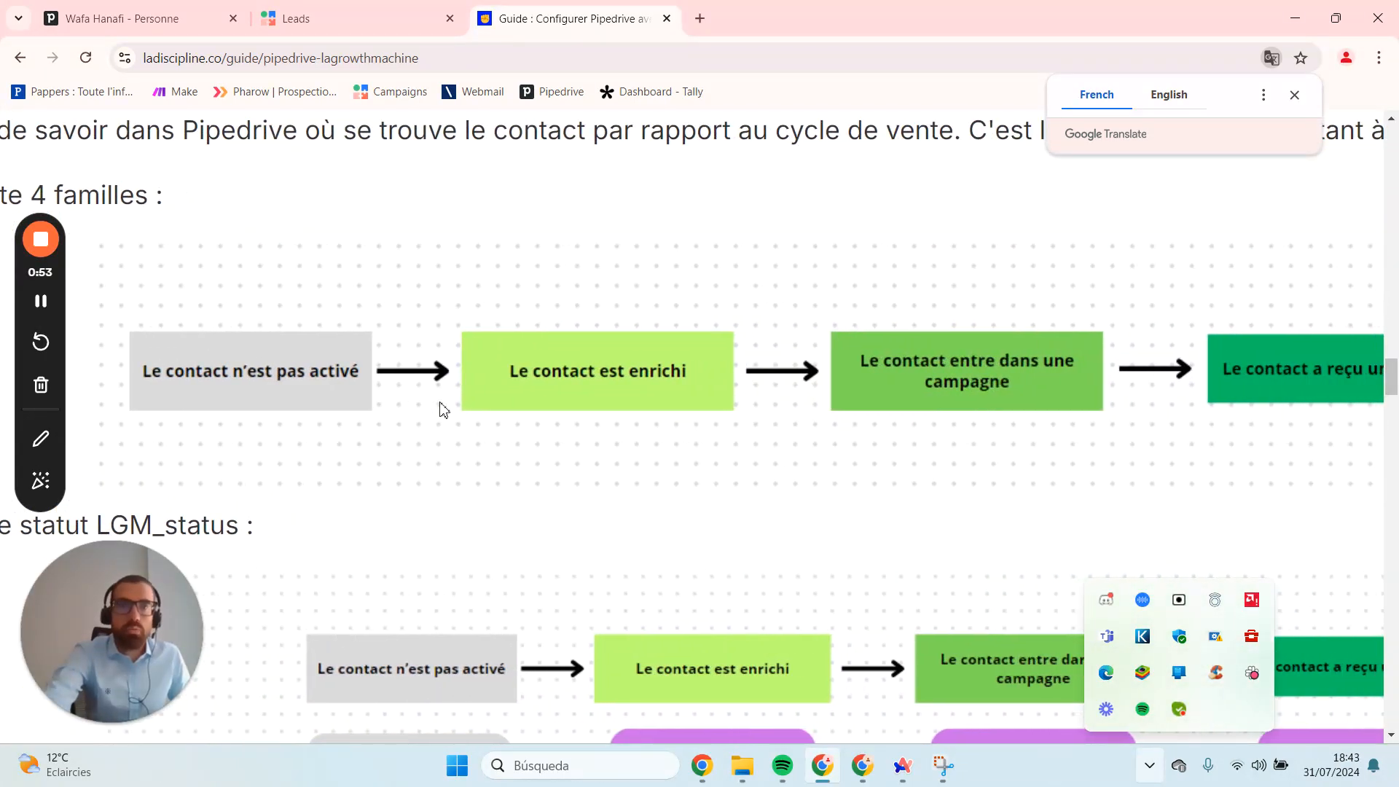
{"action": "scroll", "coordinate": [419, 378], "scroll_direction": "down", "scroll_amount": 3}
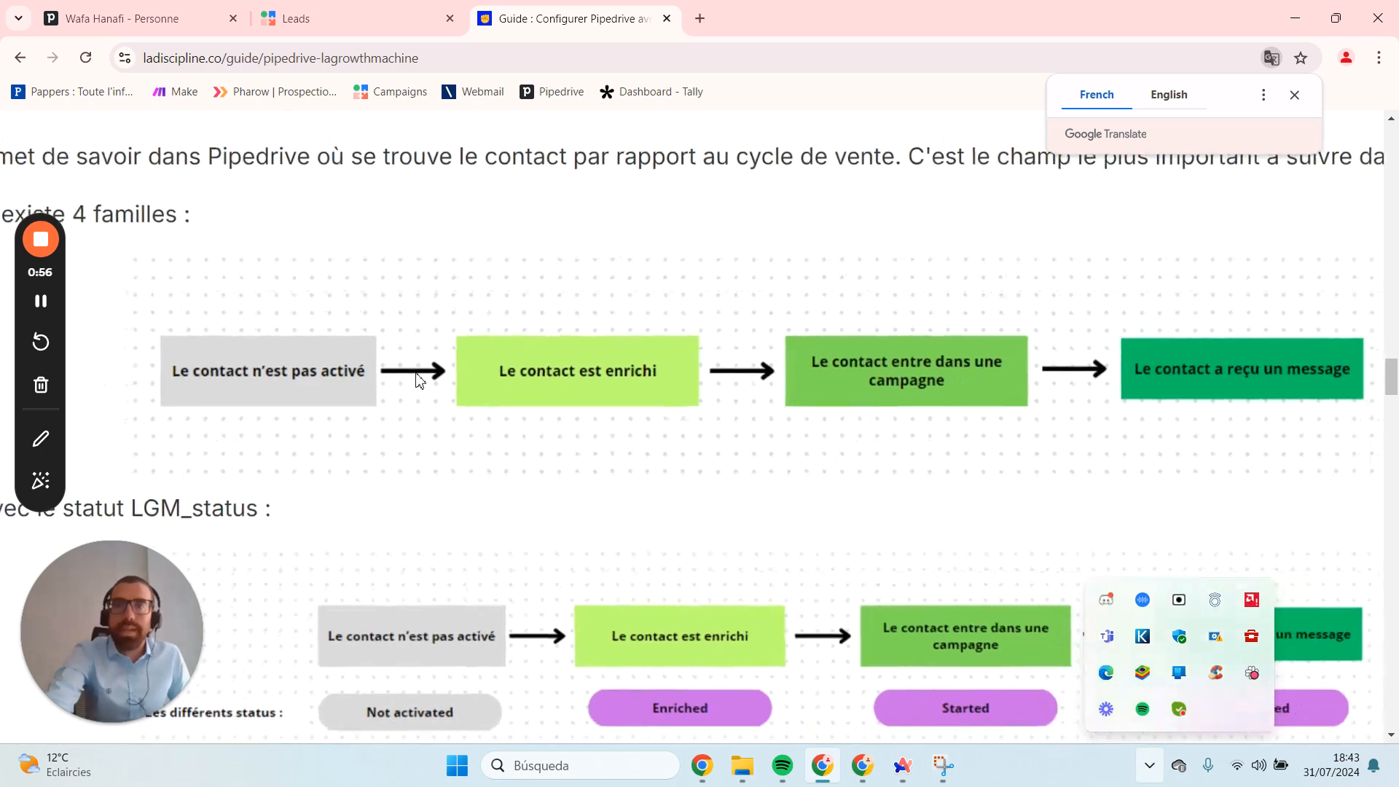
{"action": "scroll", "coordinate": [408, 380], "scroll_direction": "right", "scroll_amount": 1}
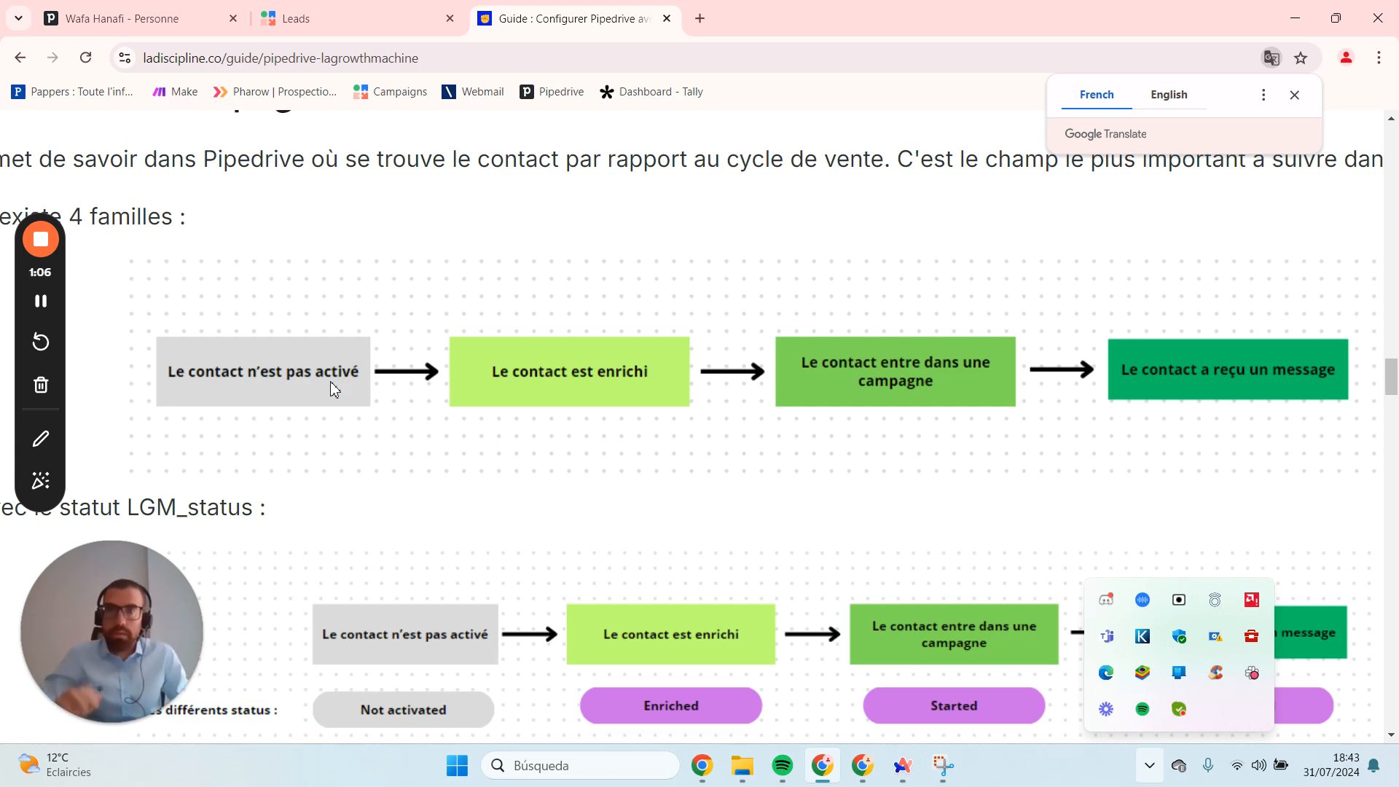
Compare the Not Activated status in the leads' campaign status filter with the guide's lgm_status diagram
{"action": "left_click", "coordinate": [345, 32]}
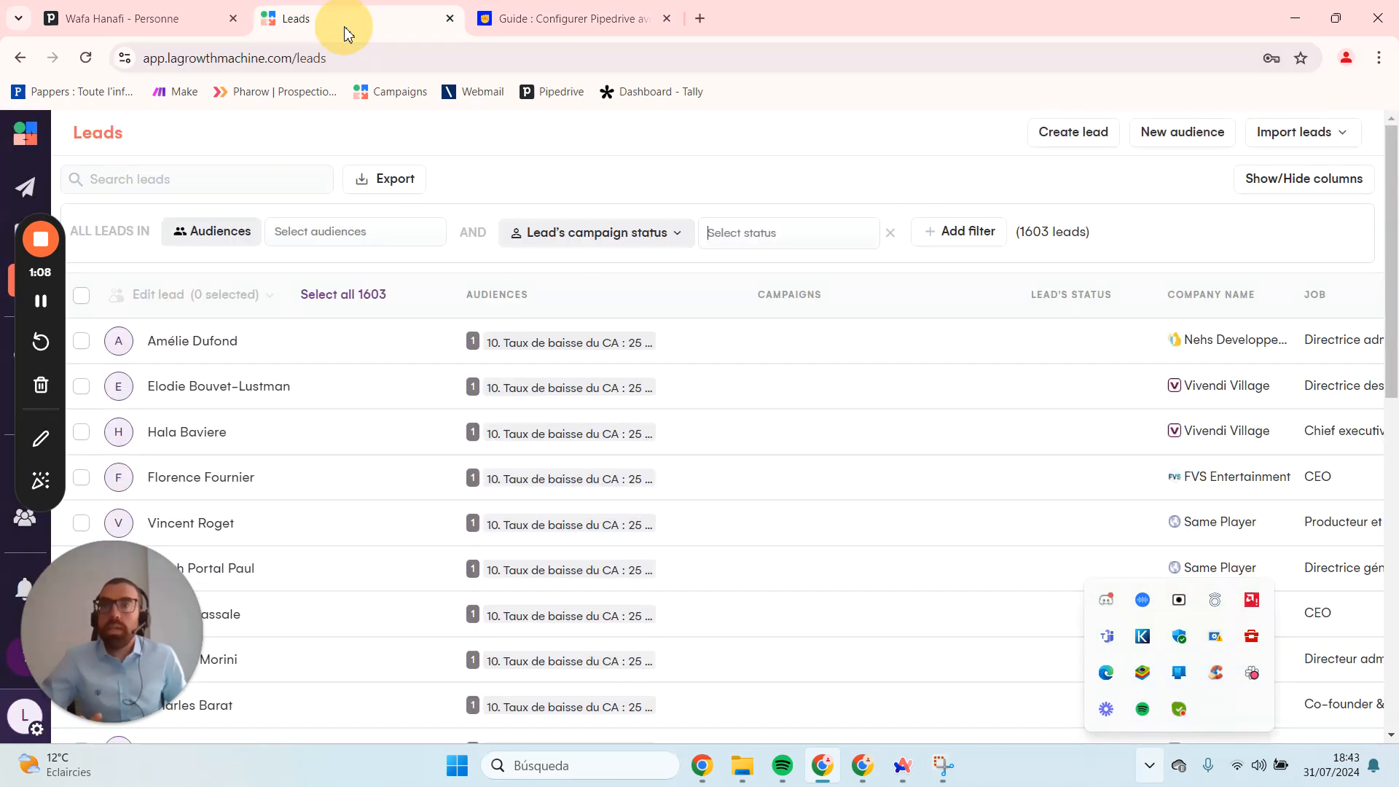
{"action": "left_click", "coordinate": [793, 250]}
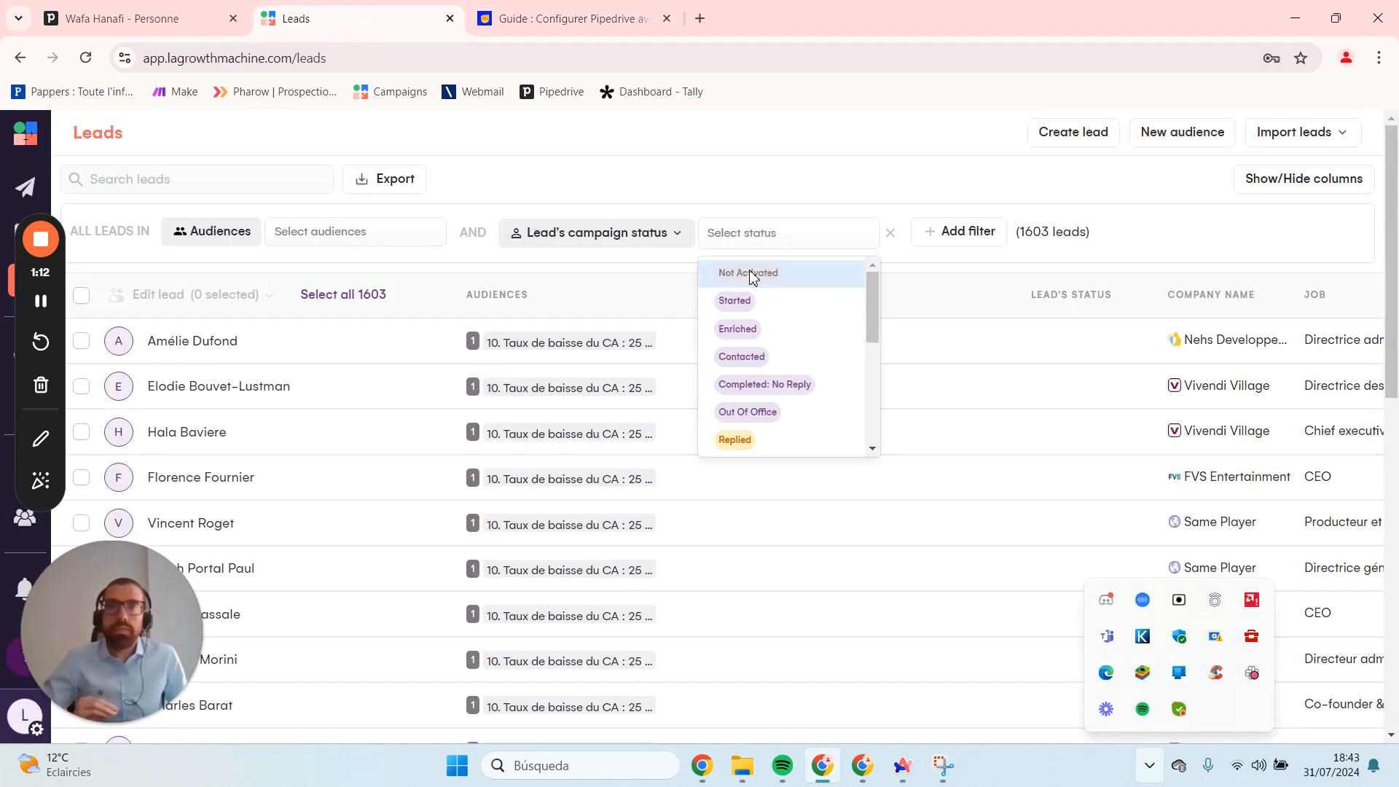
{"action": "left_click", "coordinate": [571, 9]}
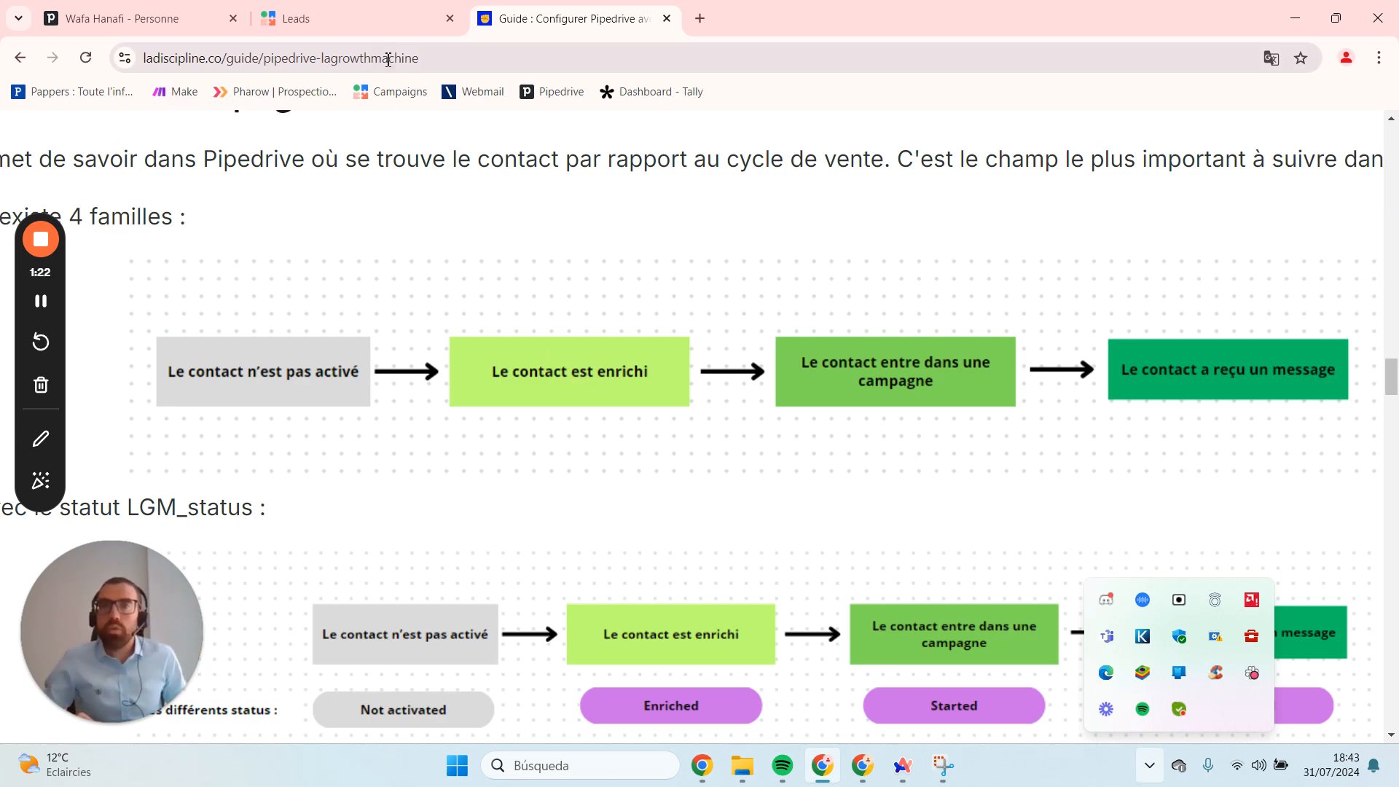
{"action": "left_click", "coordinate": [373, 26]}
Review all the options of the Lead's campaign status filter, from Not Activated to Cannot Contact
{"action": "left_click", "coordinate": [783, 238]}
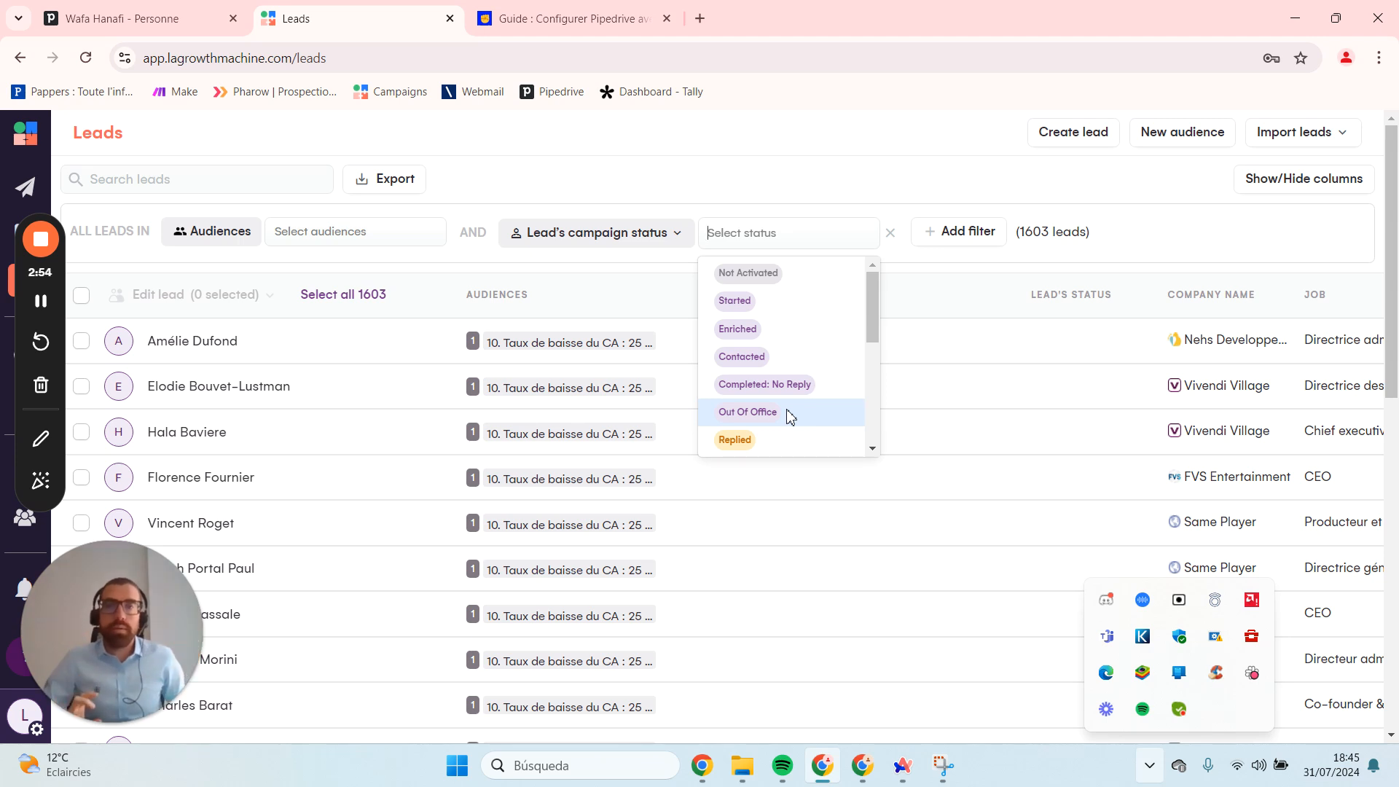
{"action": "scroll", "coordinate": [791, 415], "scroll_direction": "down", "scroll_amount": 2}
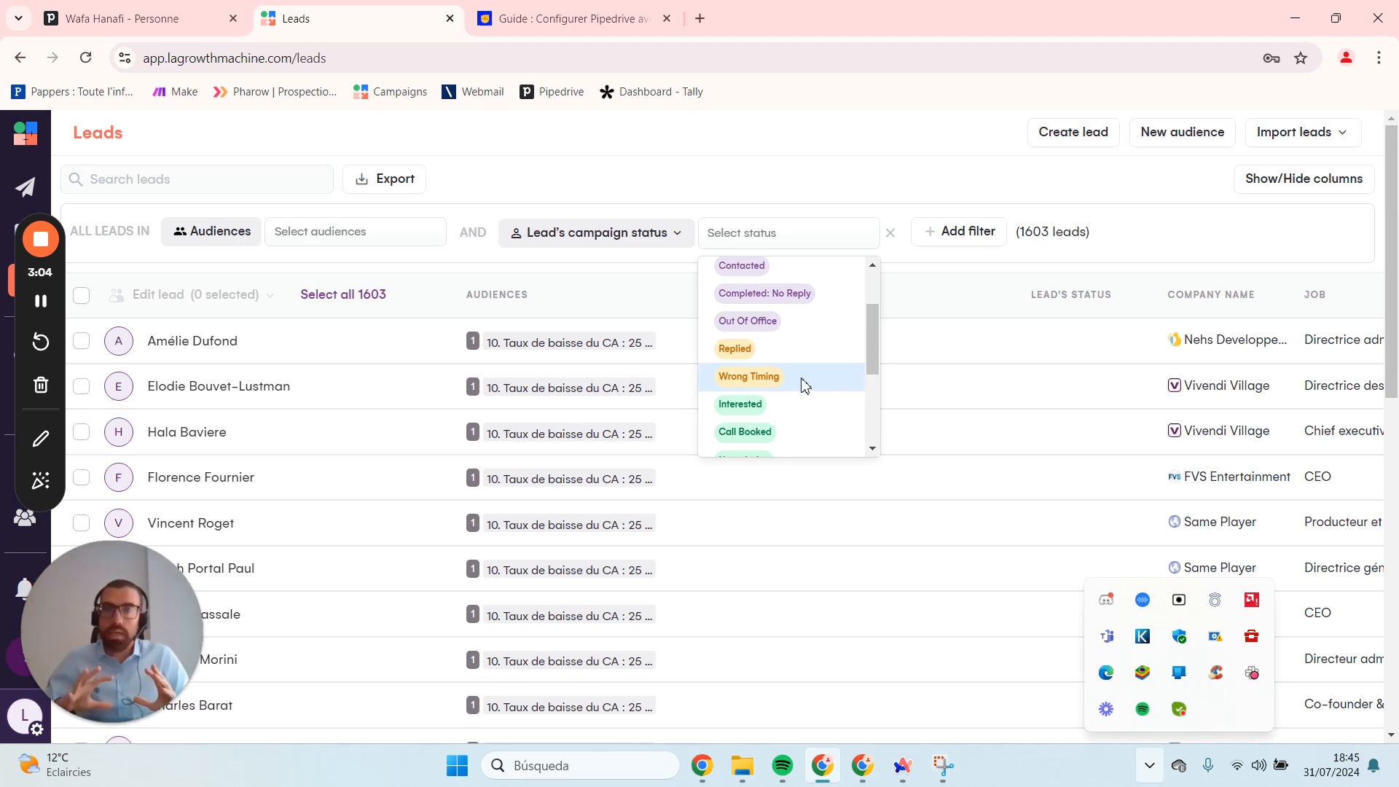
{"action": "scroll", "coordinate": [812, 364], "scroll_direction": "down", "scroll_amount": 2}
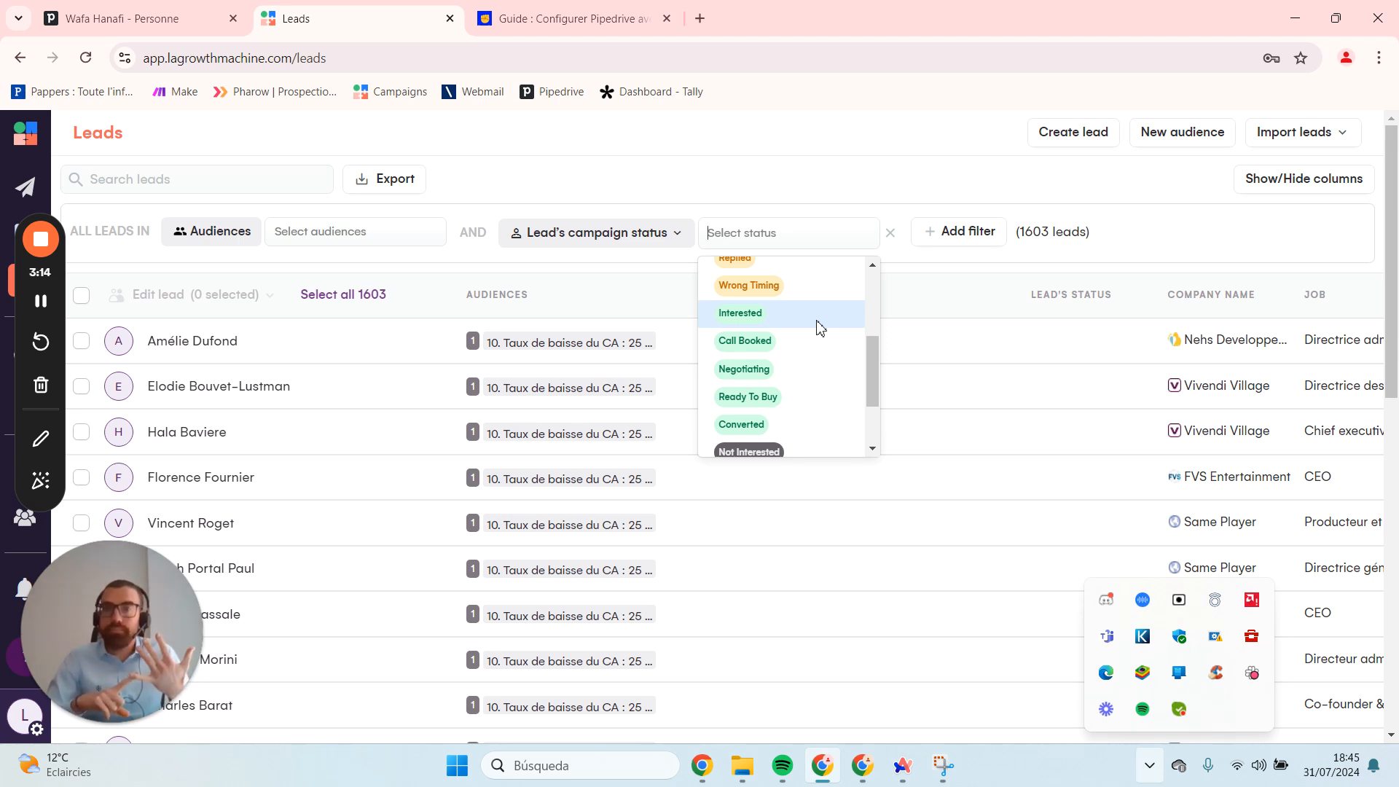
{"action": "scroll", "coordinate": [821, 330], "scroll_direction": "down", "scroll_amount": 3}
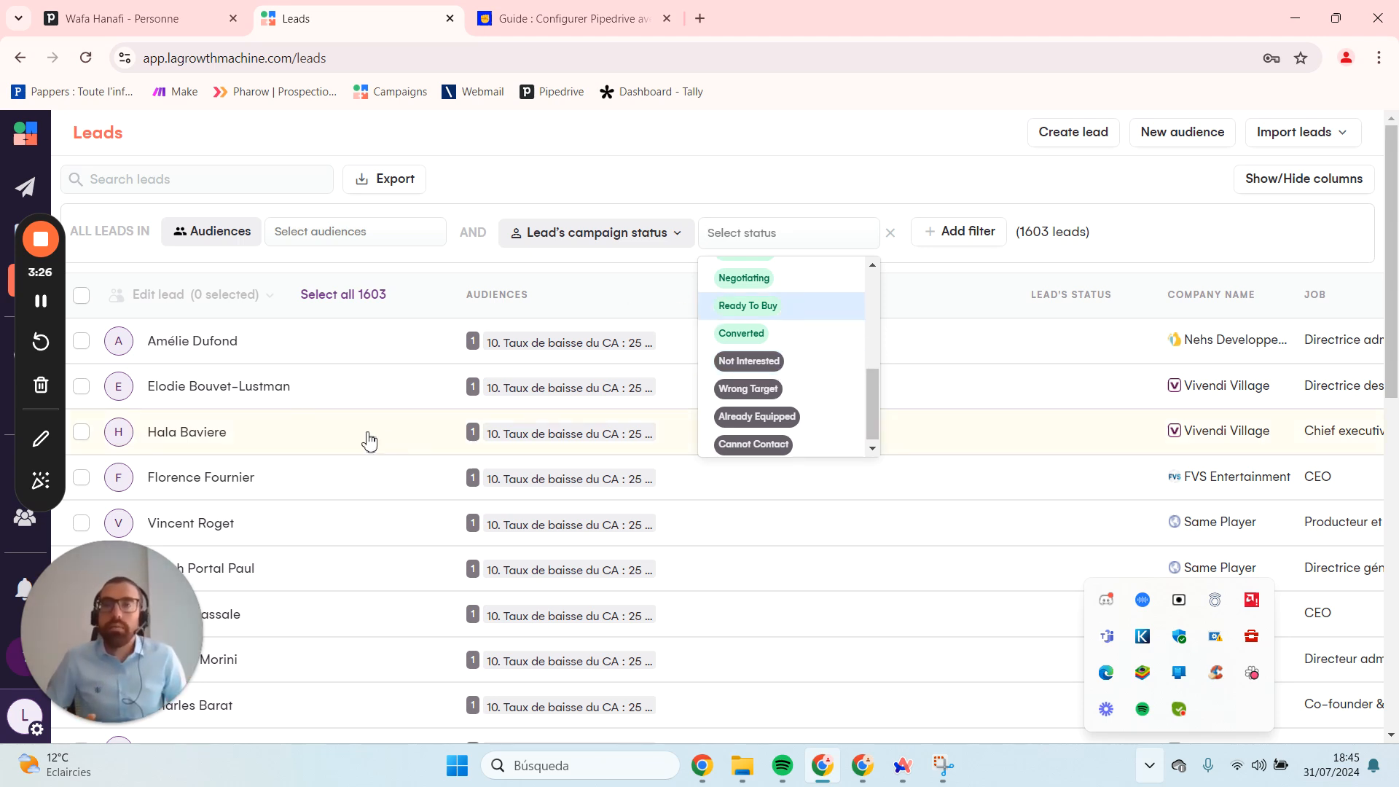
{"action": "left_click_drag", "start_coordinate": [47, 273], "coordinate": [1293, 273]}
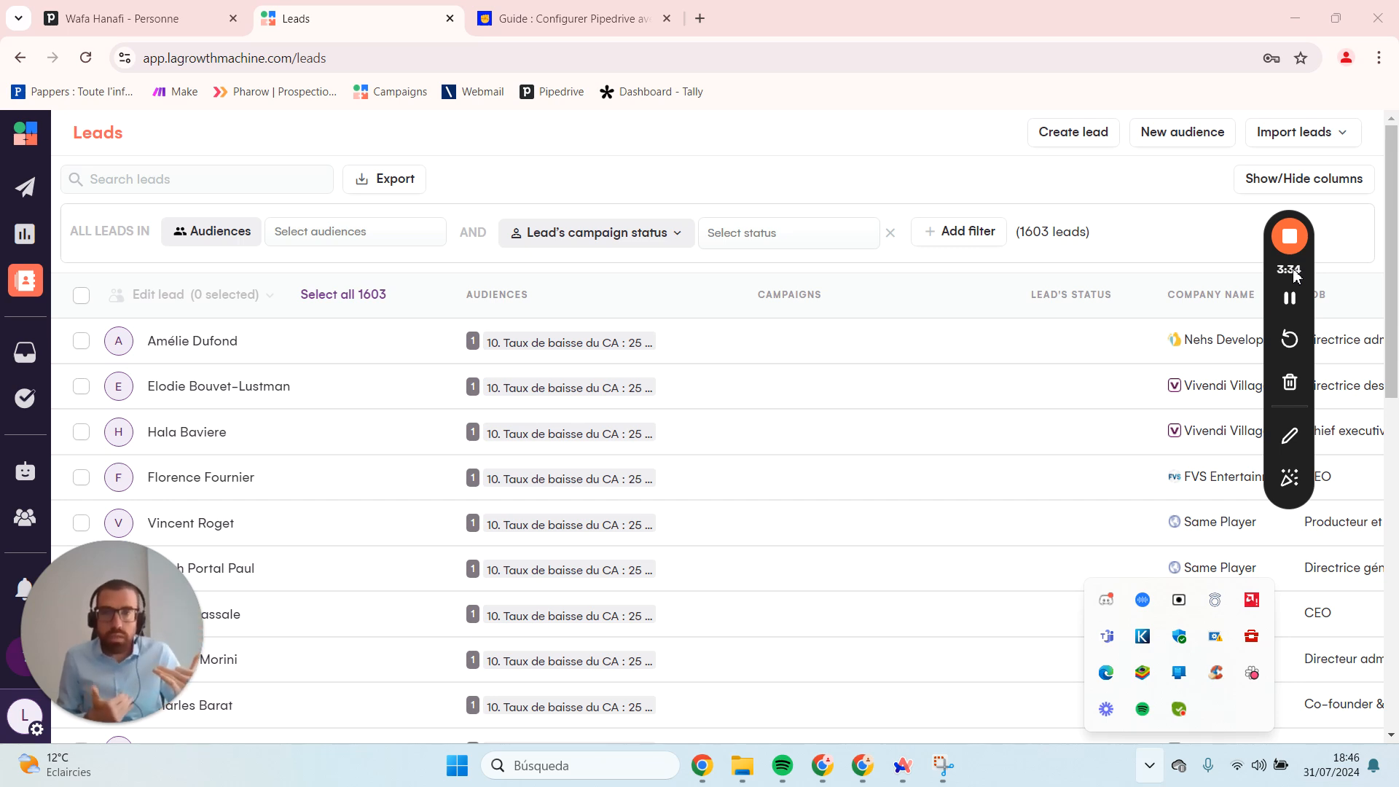
{"action": "left_click", "coordinate": [815, 235]}
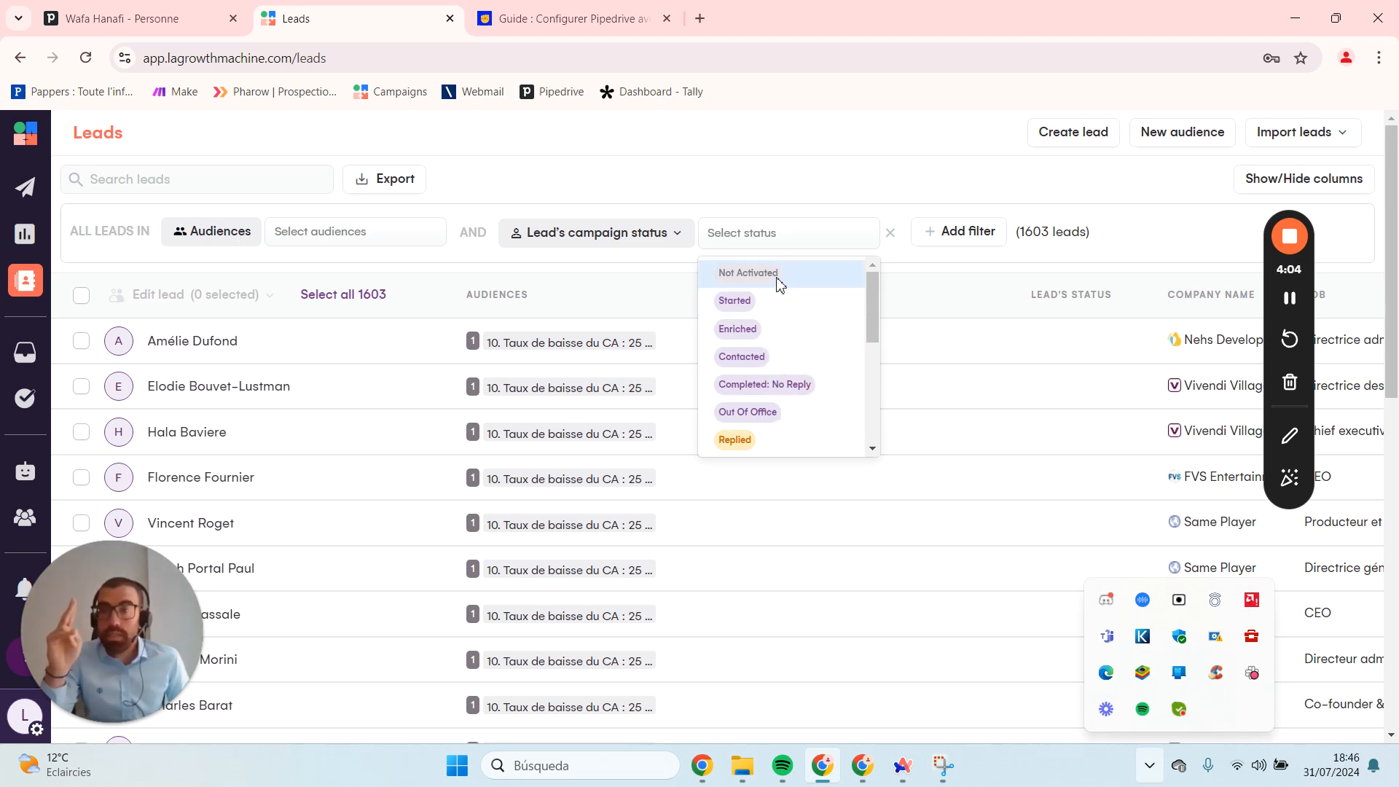
{"action": "scroll", "coordinate": [779, 285], "scroll_direction": "down", "scroll_amount": 1}
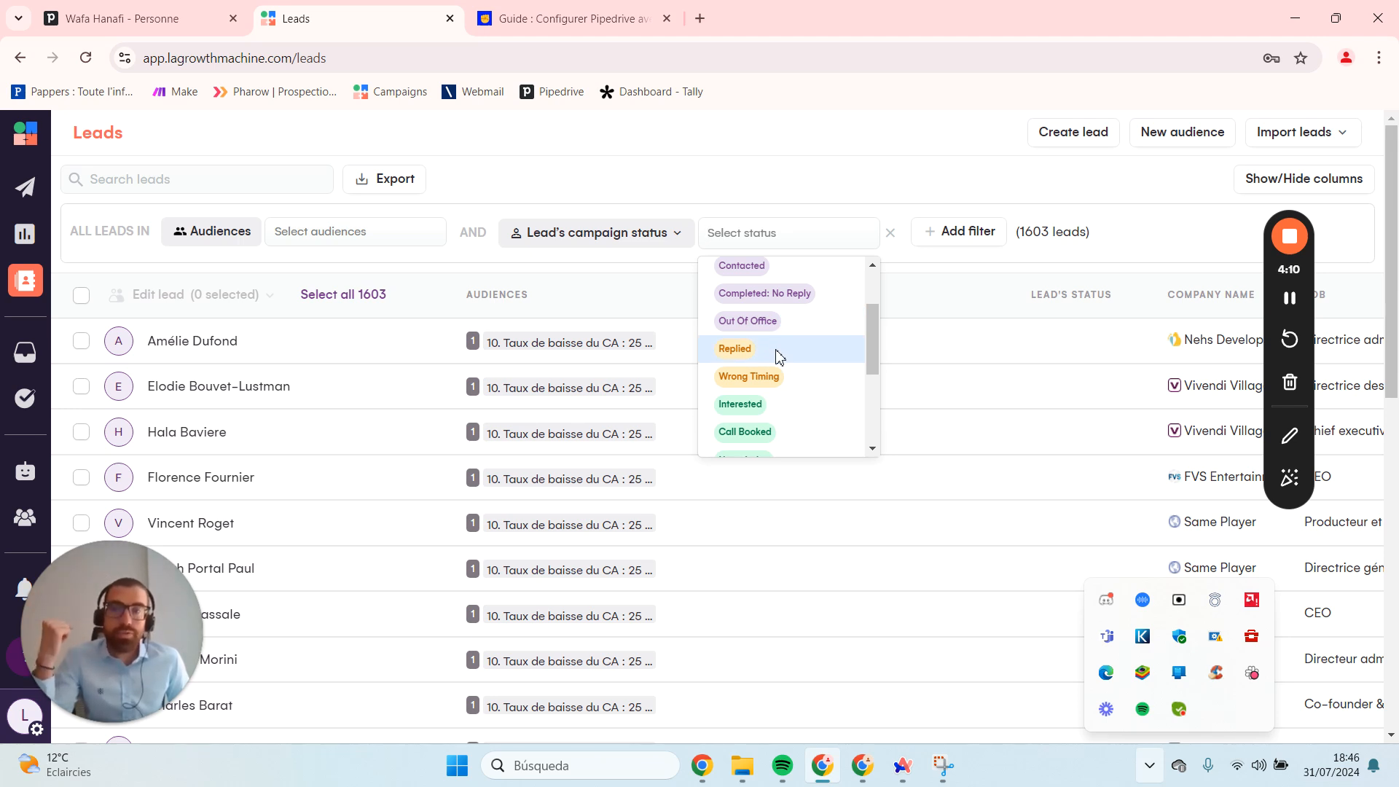
{"action": "scroll", "coordinate": [778, 355], "scroll_direction": "down", "scroll_amount": 3}
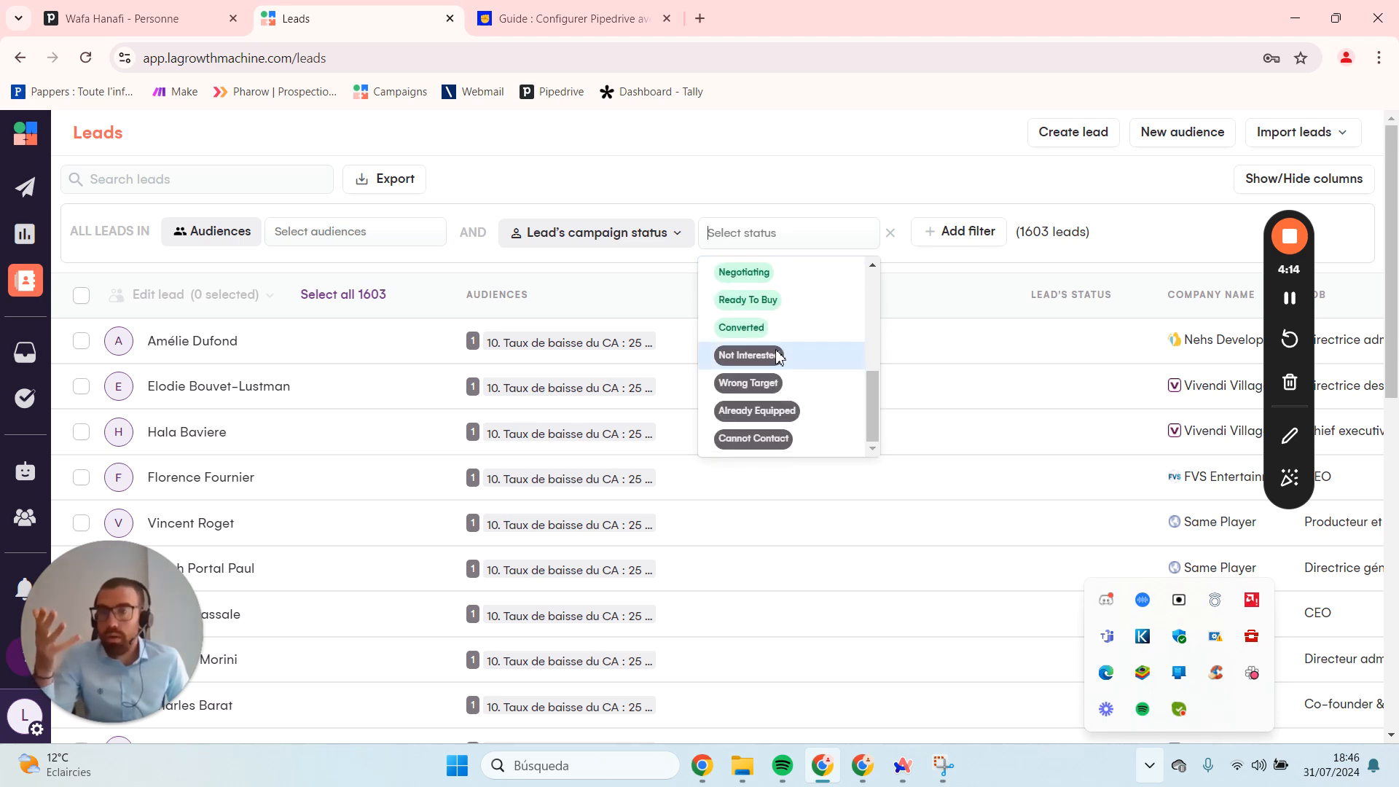
Open the La Growth Machine inbox and examine the Replied, Won and Lost qualification options of the selected conversation
{"action": "left_click", "coordinate": [23, 352]}
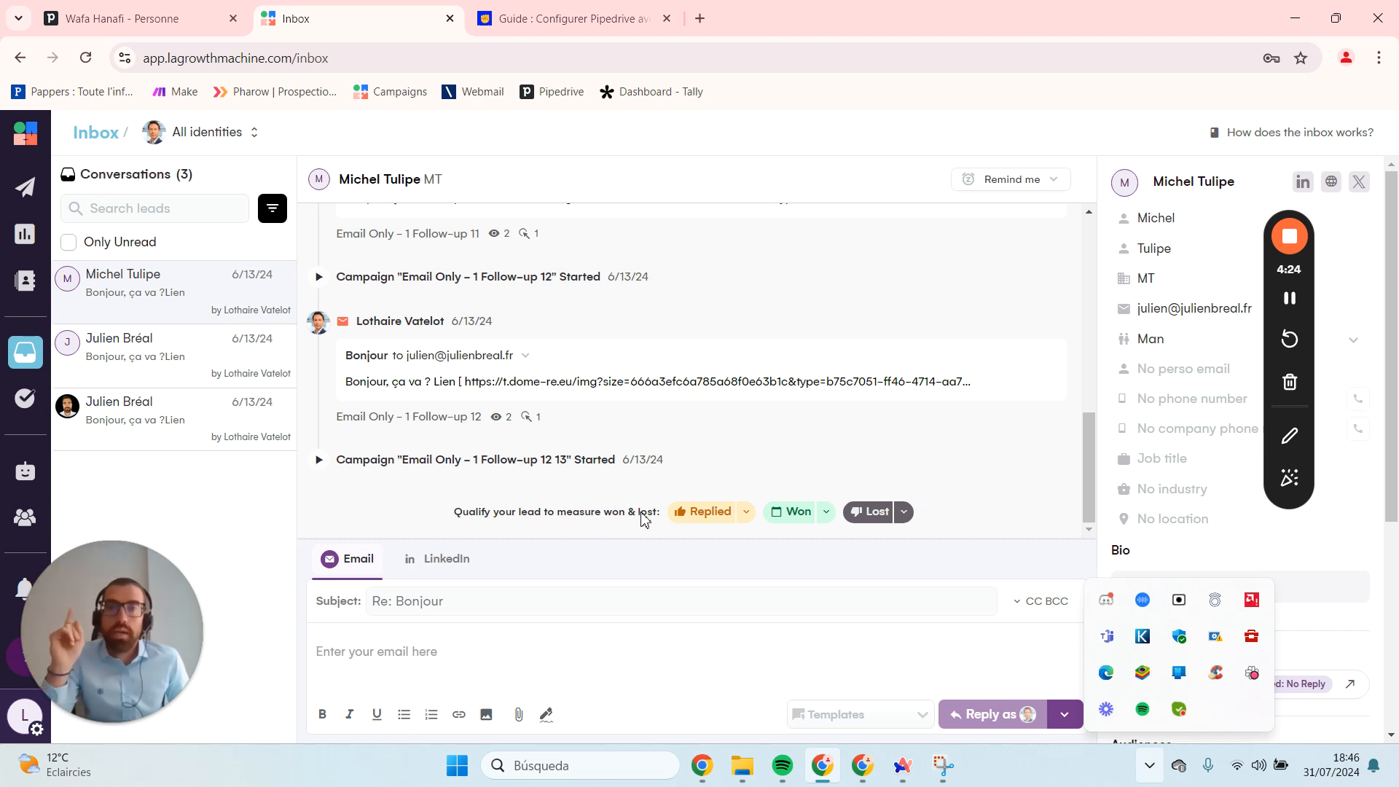
{"action": "left_click", "coordinate": [746, 514]}
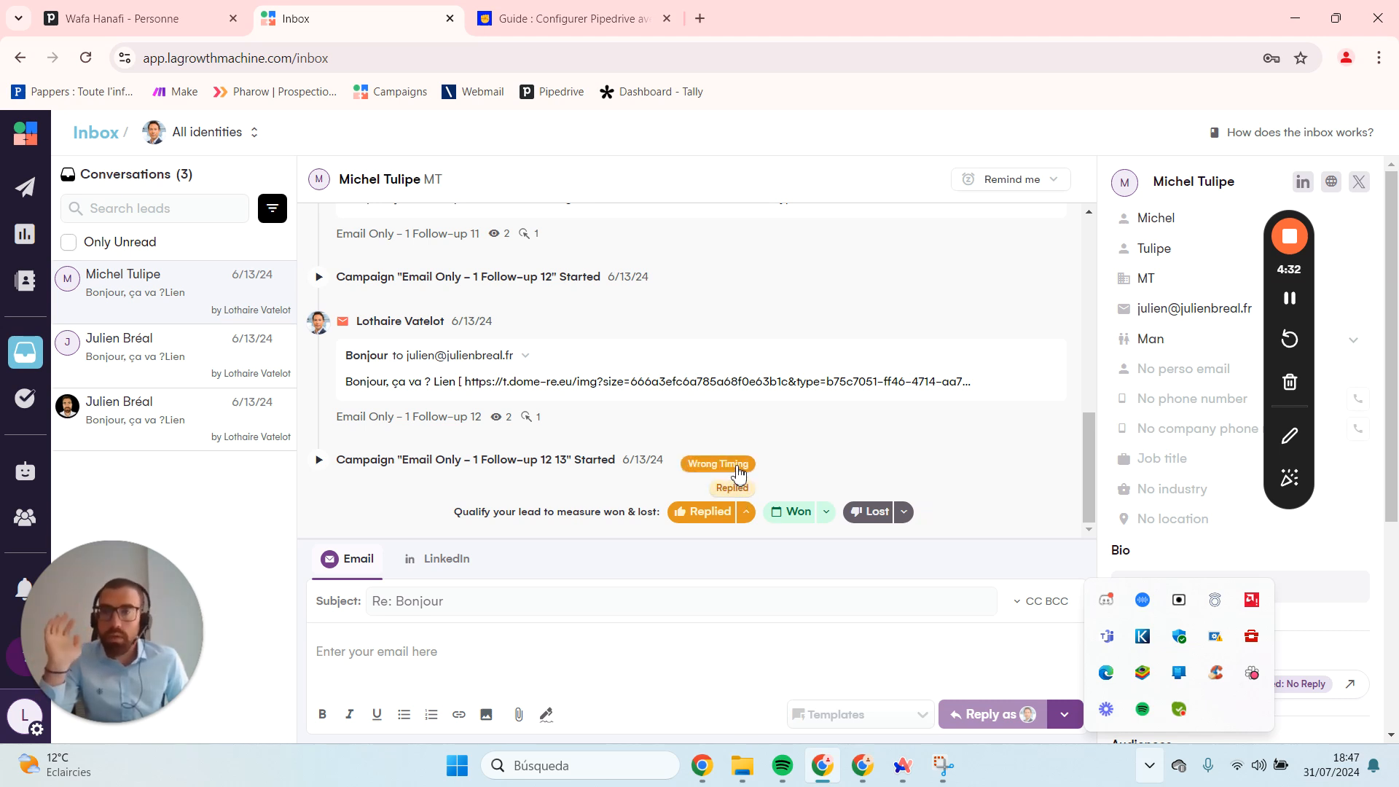
{"action": "left_click", "coordinate": [826, 514]}
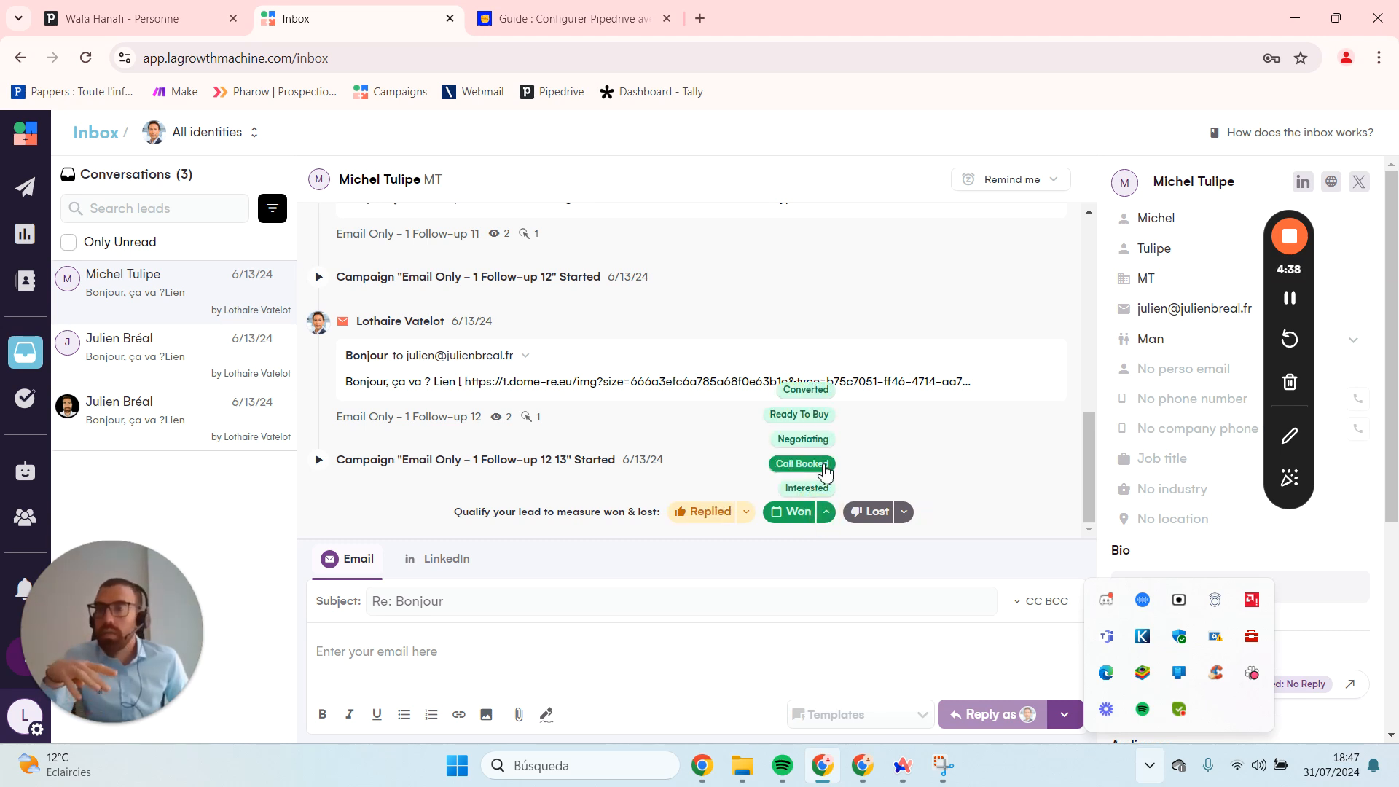
{"action": "left_click", "coordinate": [904, 511]}
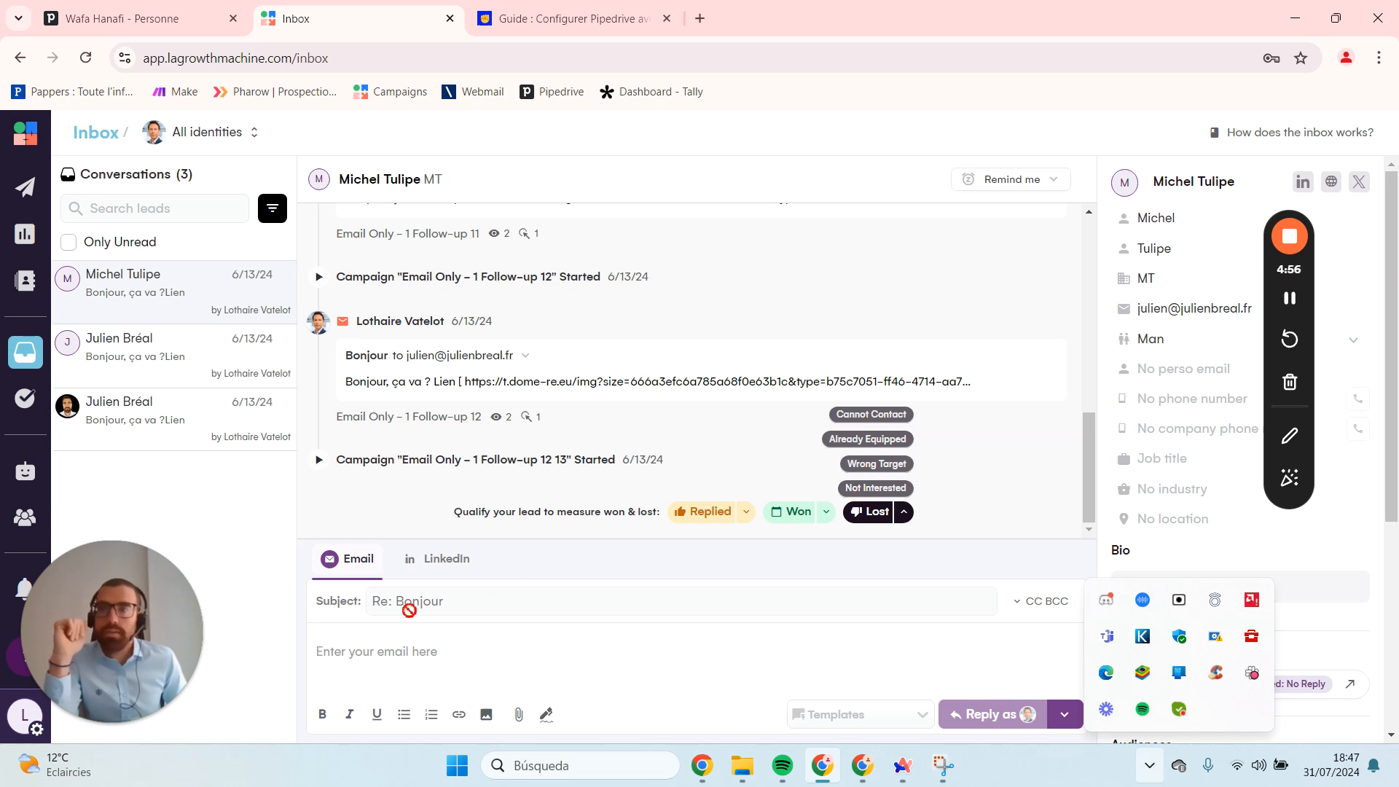
Open the CRM settings and examine the Update Lifecycle Stage triggers, including the stages available for the Start or Enriched rule
{"action": "left_click_drag", "start_coordinate": [150, 616], "coordinate": [314, 677]}
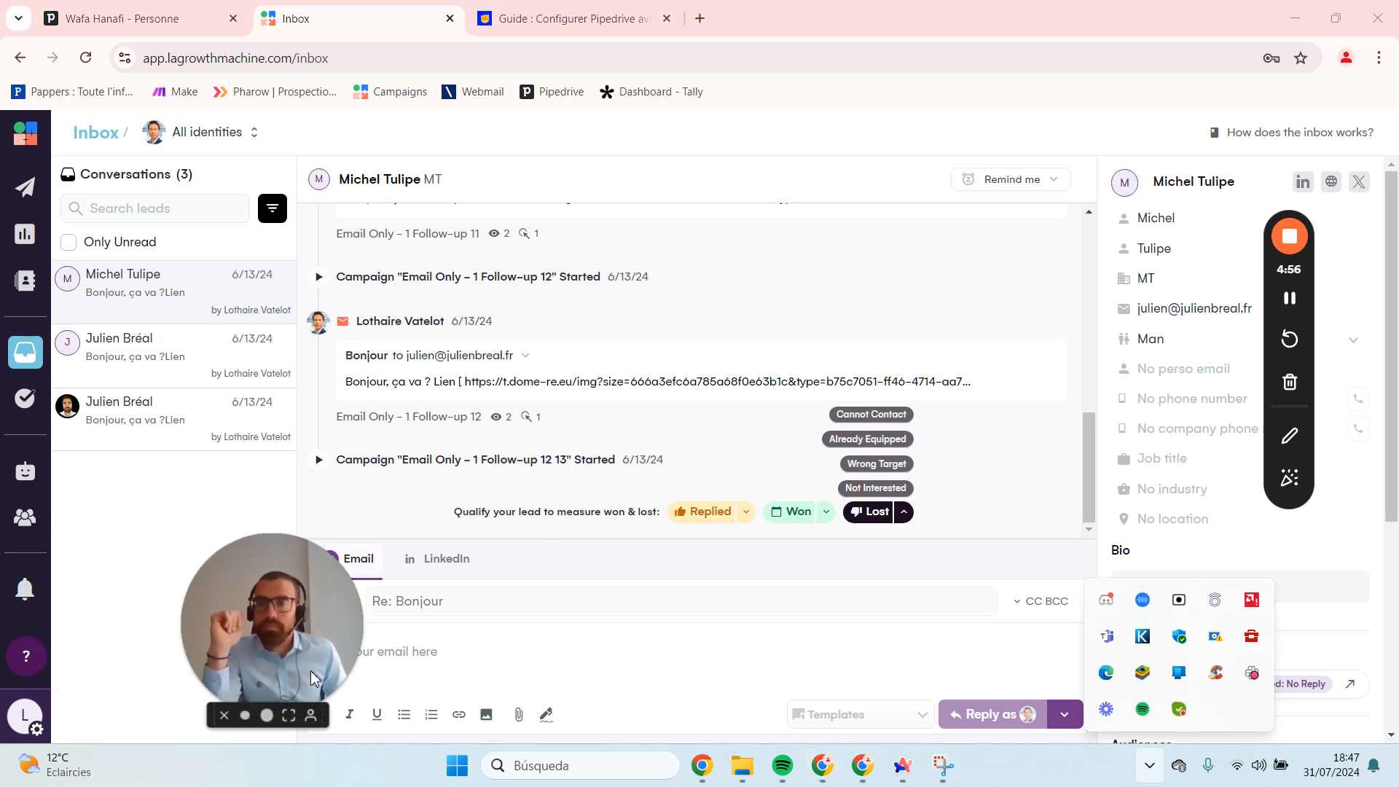
{"action": "left_click", "coordinate": [24, 715]}
{"action": "left_click", "coordinate": [111, 644]}
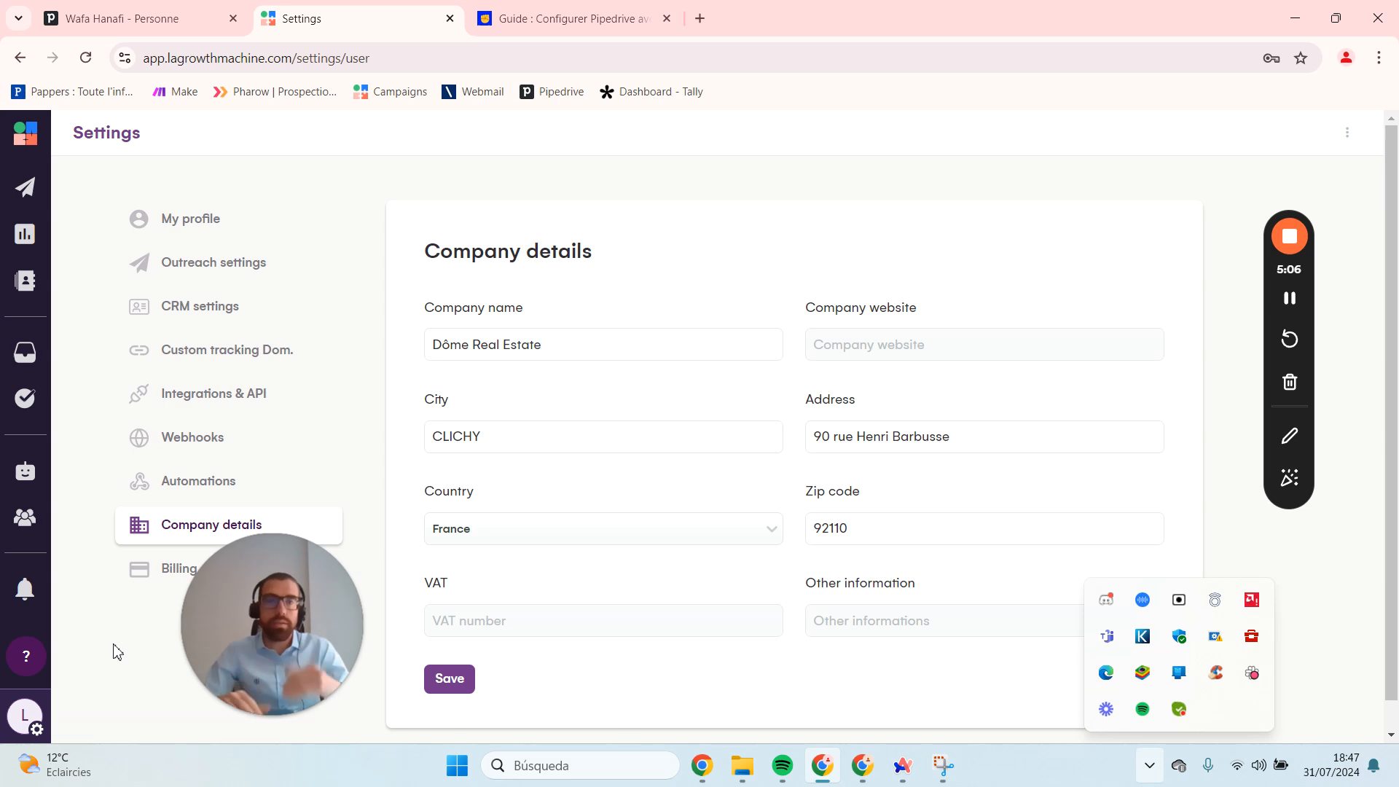
{"action": "left_click", "coordinate": [200, 311]}
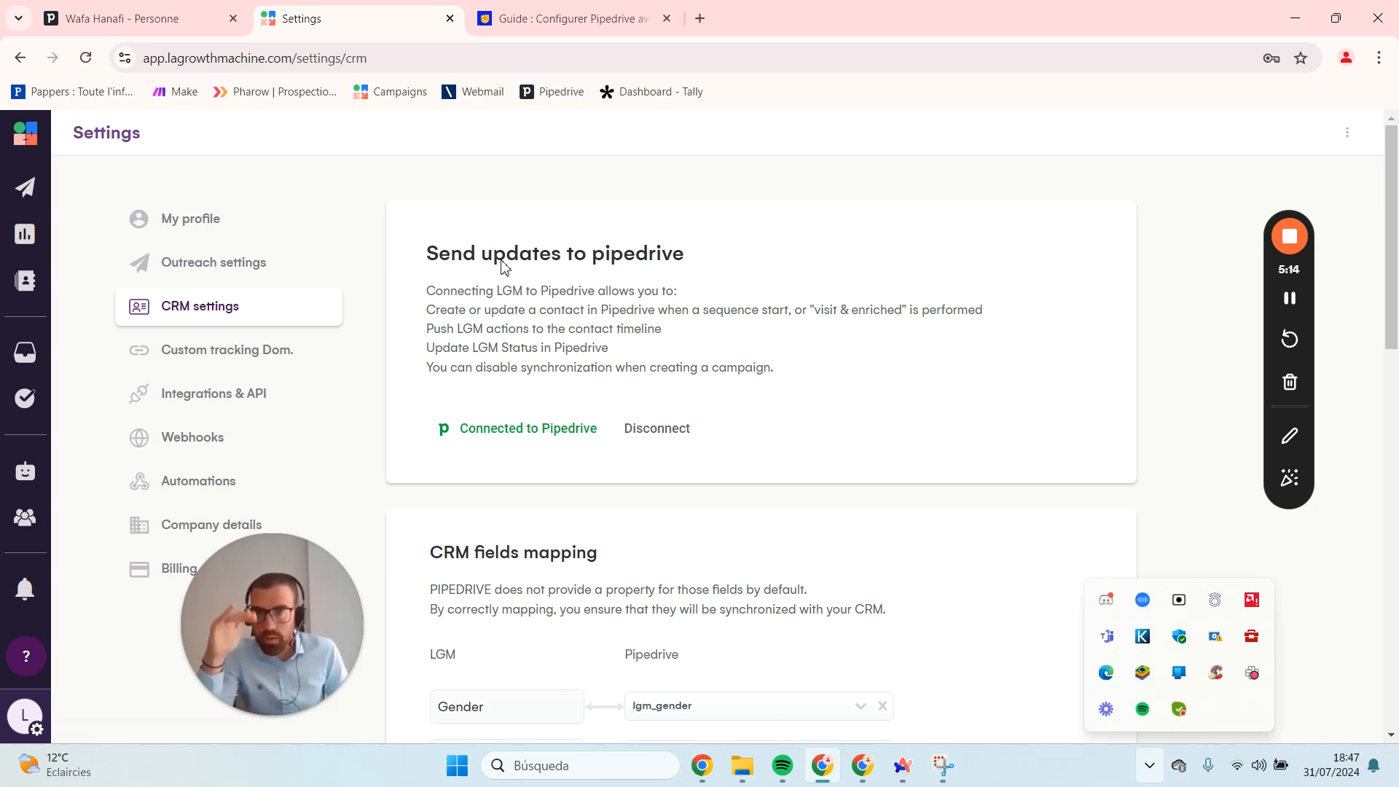
{"action": "scroll", "coordinate": [502, 263], "scroll_direction": "down", "scroll_amount": 3}
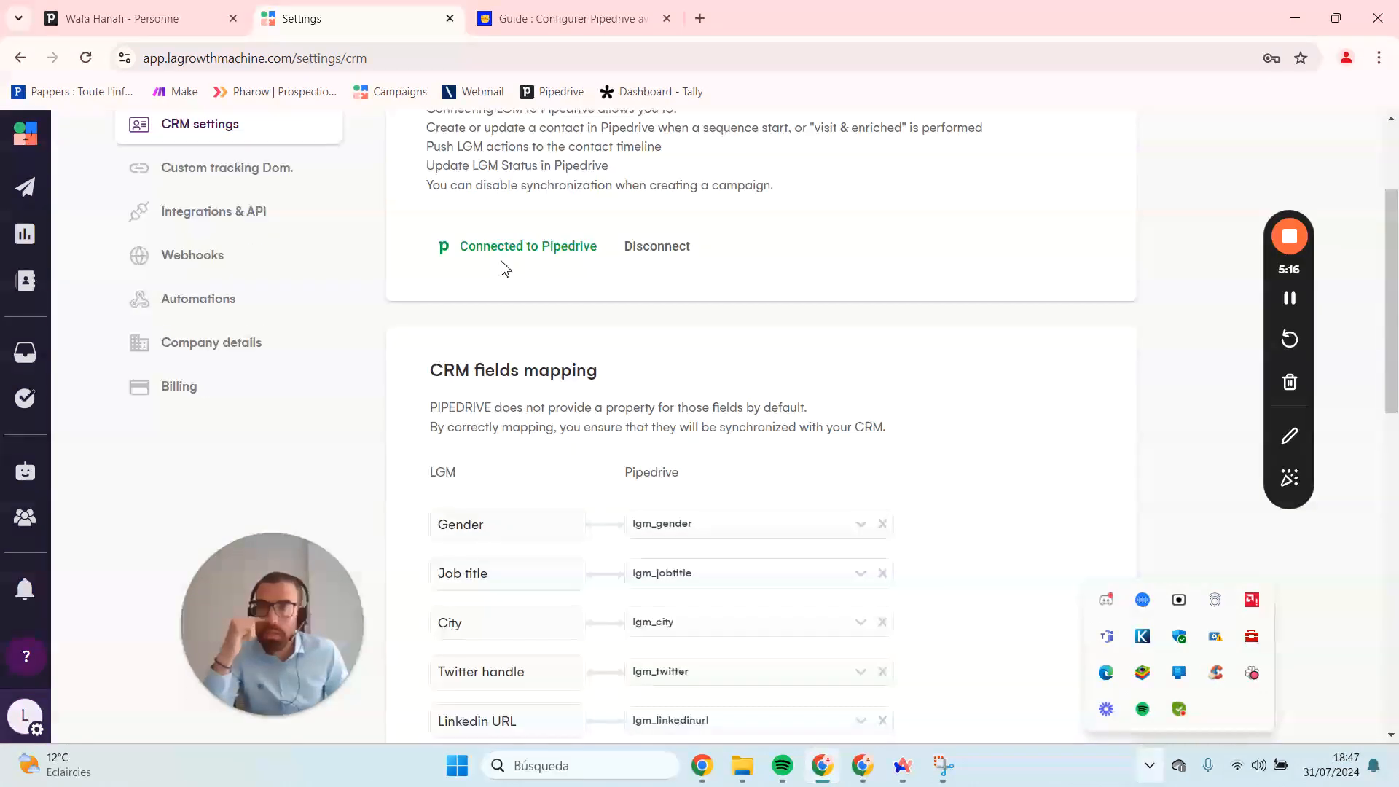
{"action": "scroll", "coordinate": [502, 263], "scroll_direction": "down", "scroll_amount": 6}
{"action": "scroll", "coordinate": [502, 264], "scroll_direction": "down", "scroll_amount": 1}
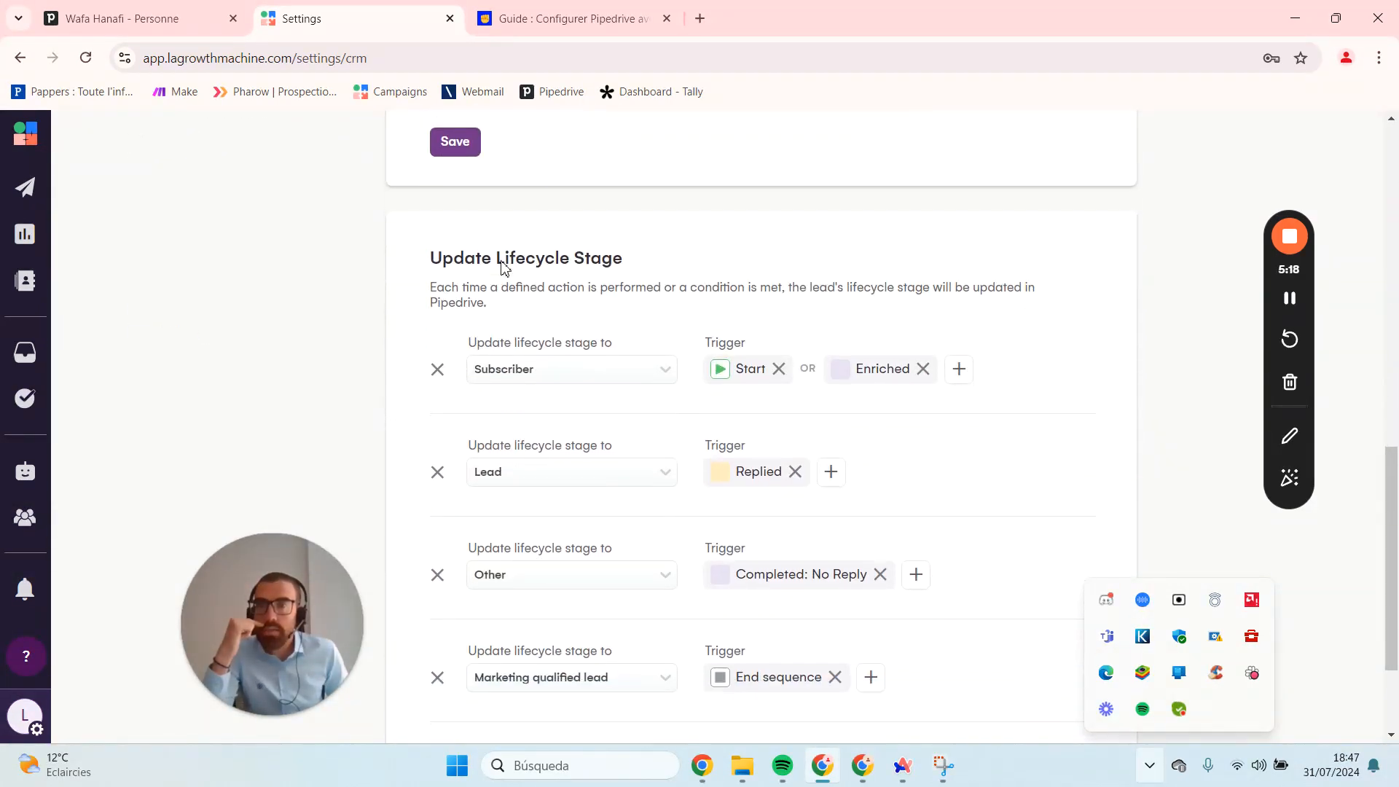
{"action": "scroll", "coordinate": [692, 233], "scroll_direction": "down", "scroll_amount": 2}
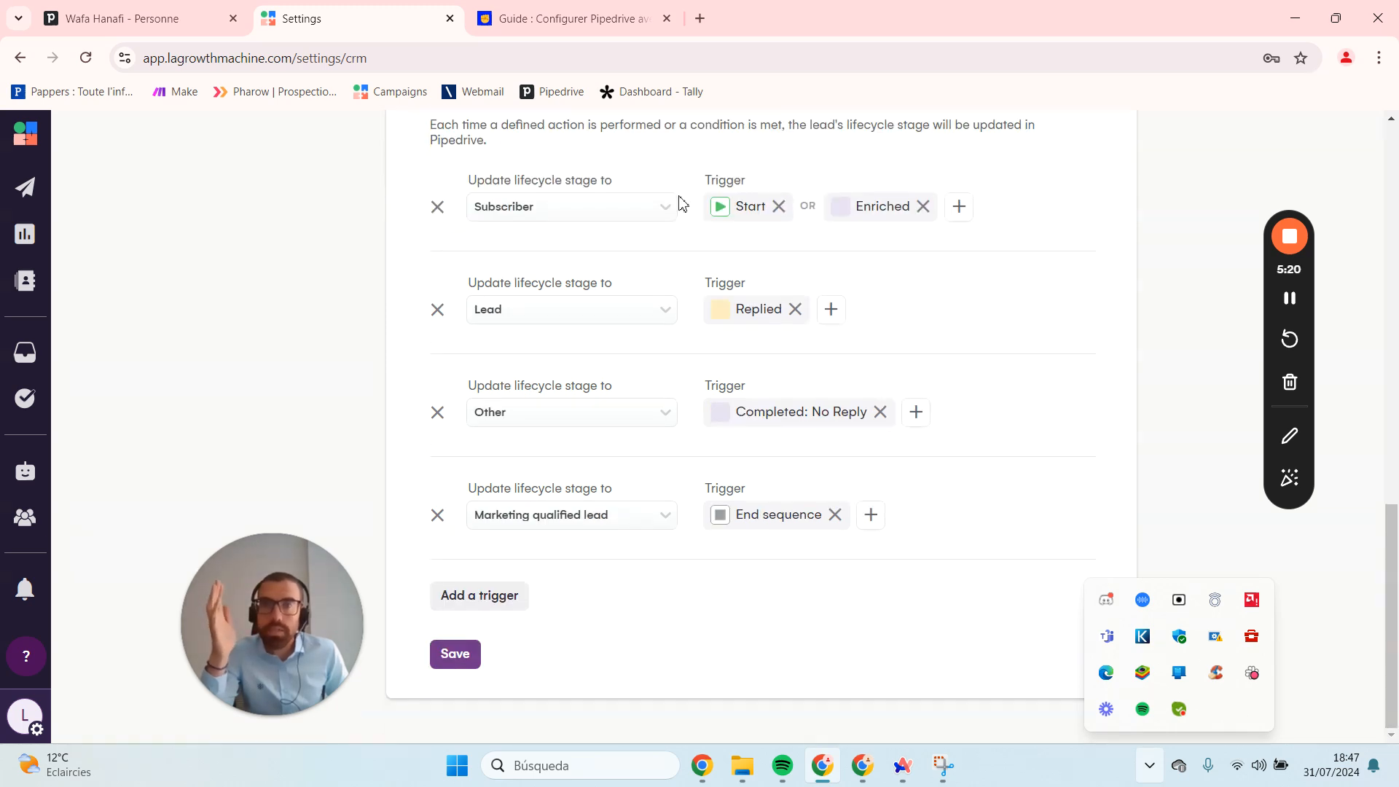
{"action": "scroll", "coordinate": [680, 262], "scroll_direction": "up", "scroll_amount": 1}
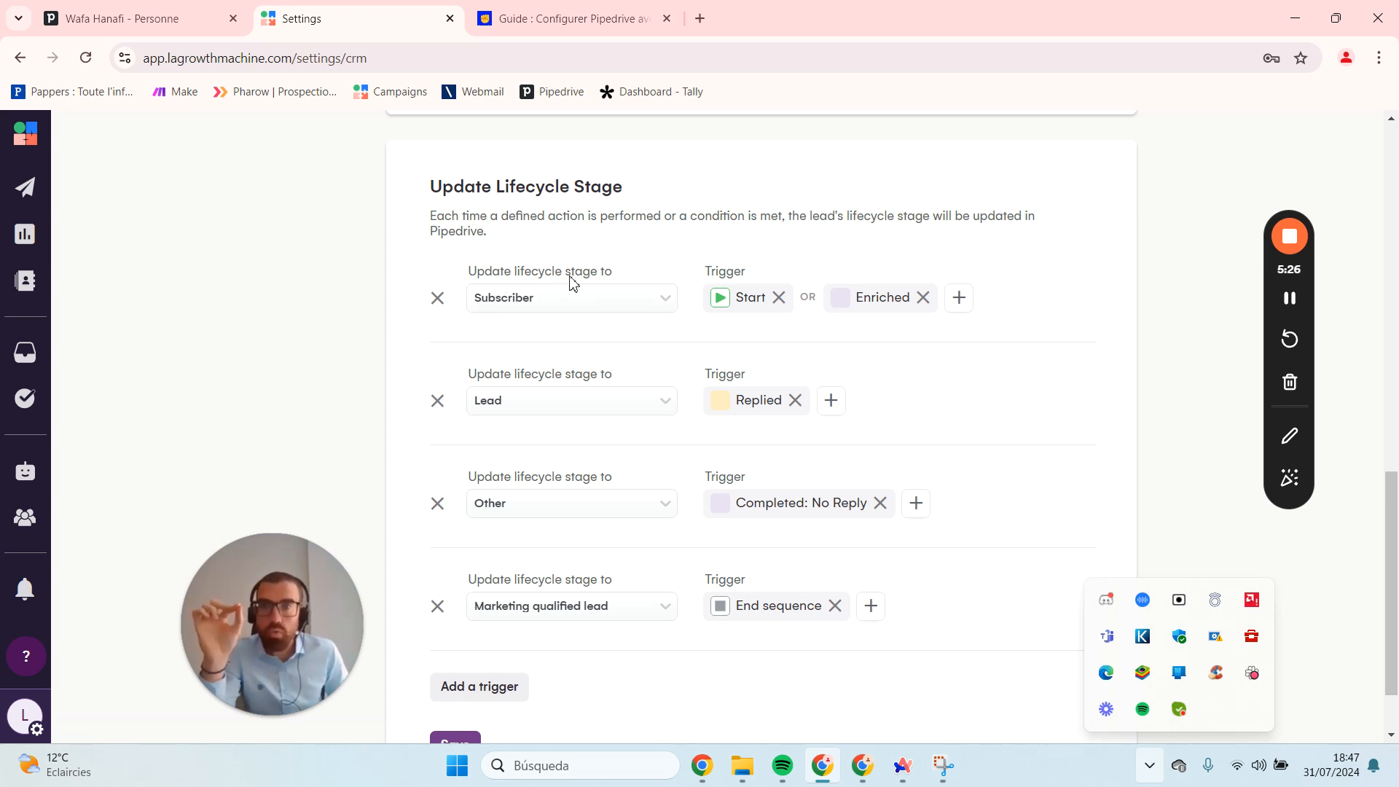
{"action": "left_click", "coordinate": [590, 297]}
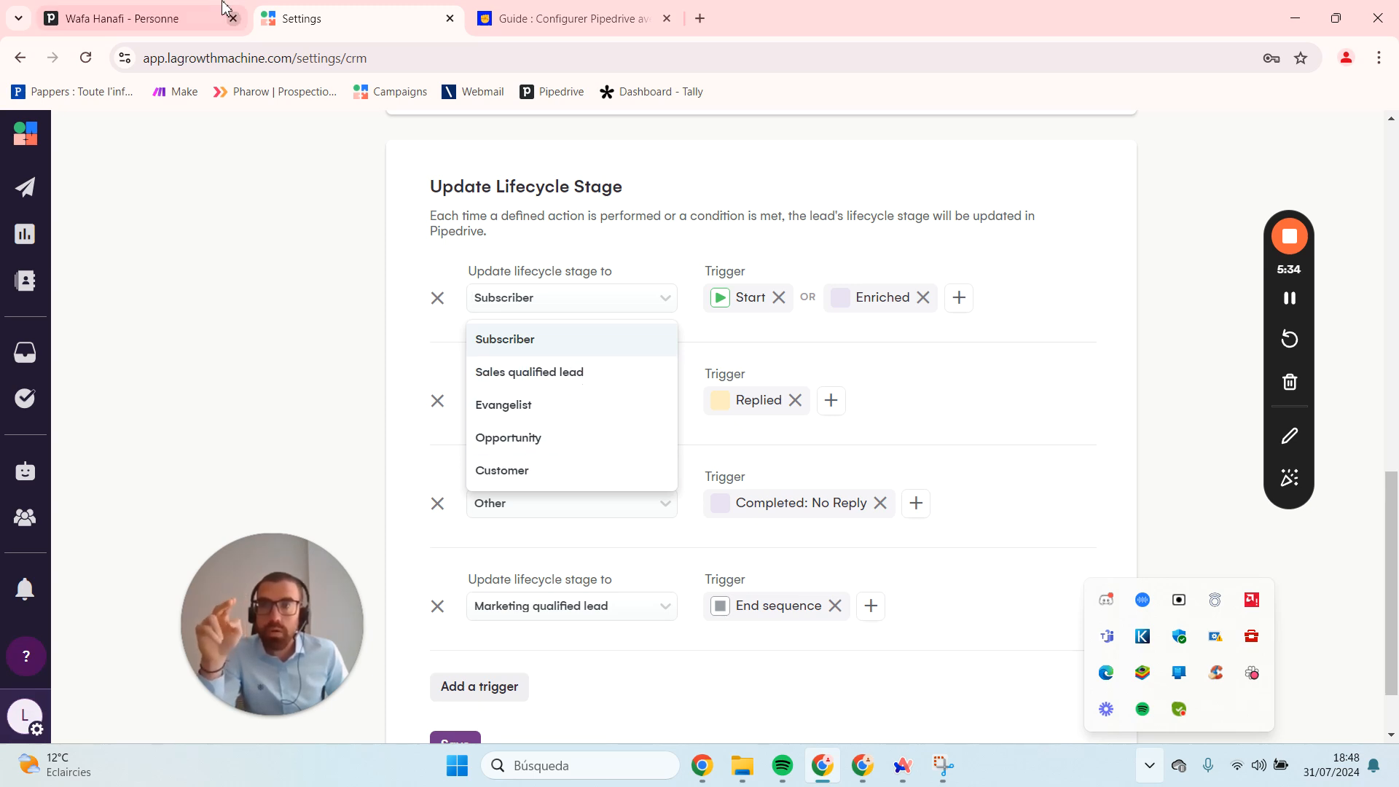
Return to the Pipedrive contact and examine the options of the lgm_status field, from Subscriber to Other
{"action": "left_click", "coordinate": [185, 16]}
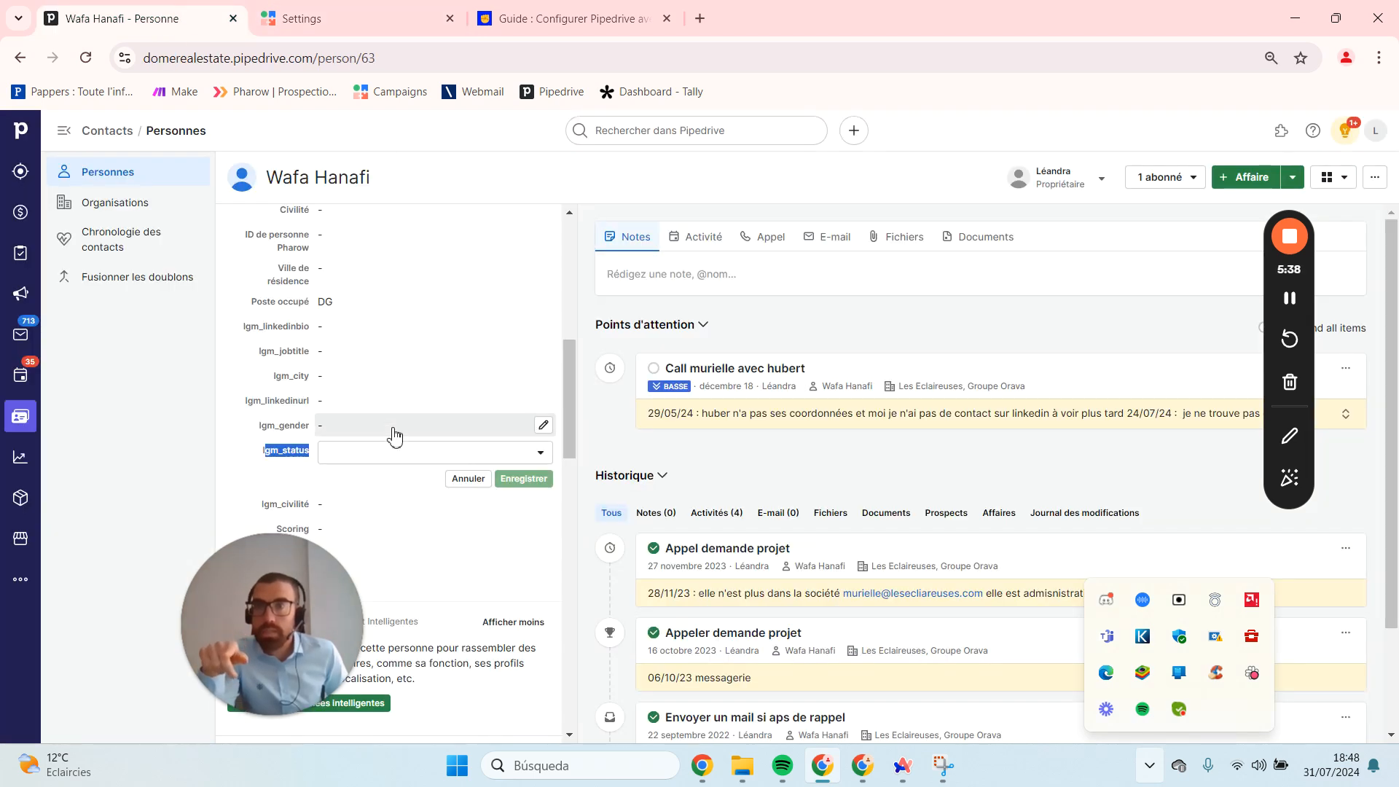
{"action": "left_click", "coordinate": [397, 453]}
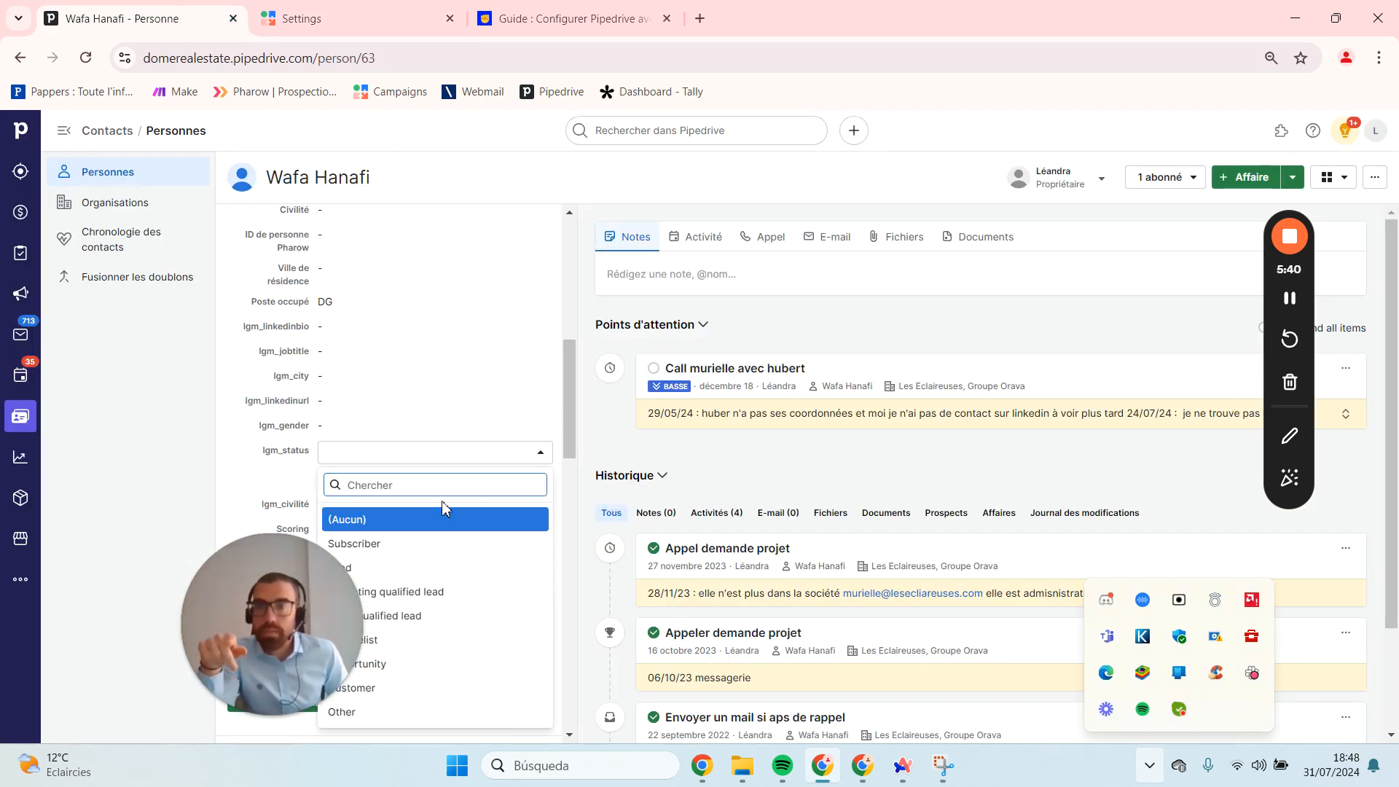
{"action": "left_click_drag", "start_coordinate": [284, 661], "coordinate": [175, 661]}
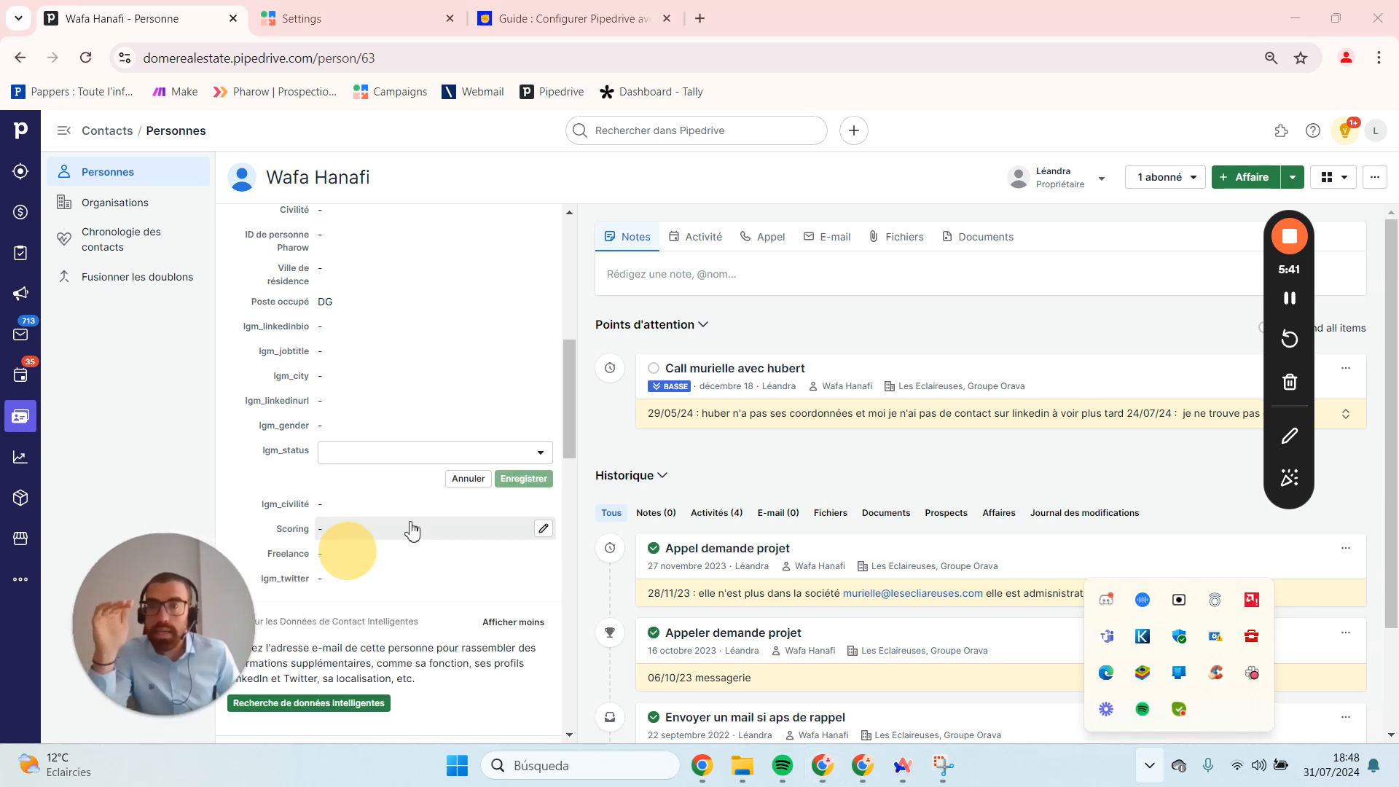
{"action": "left_click", "coordinate": [437, 454]}
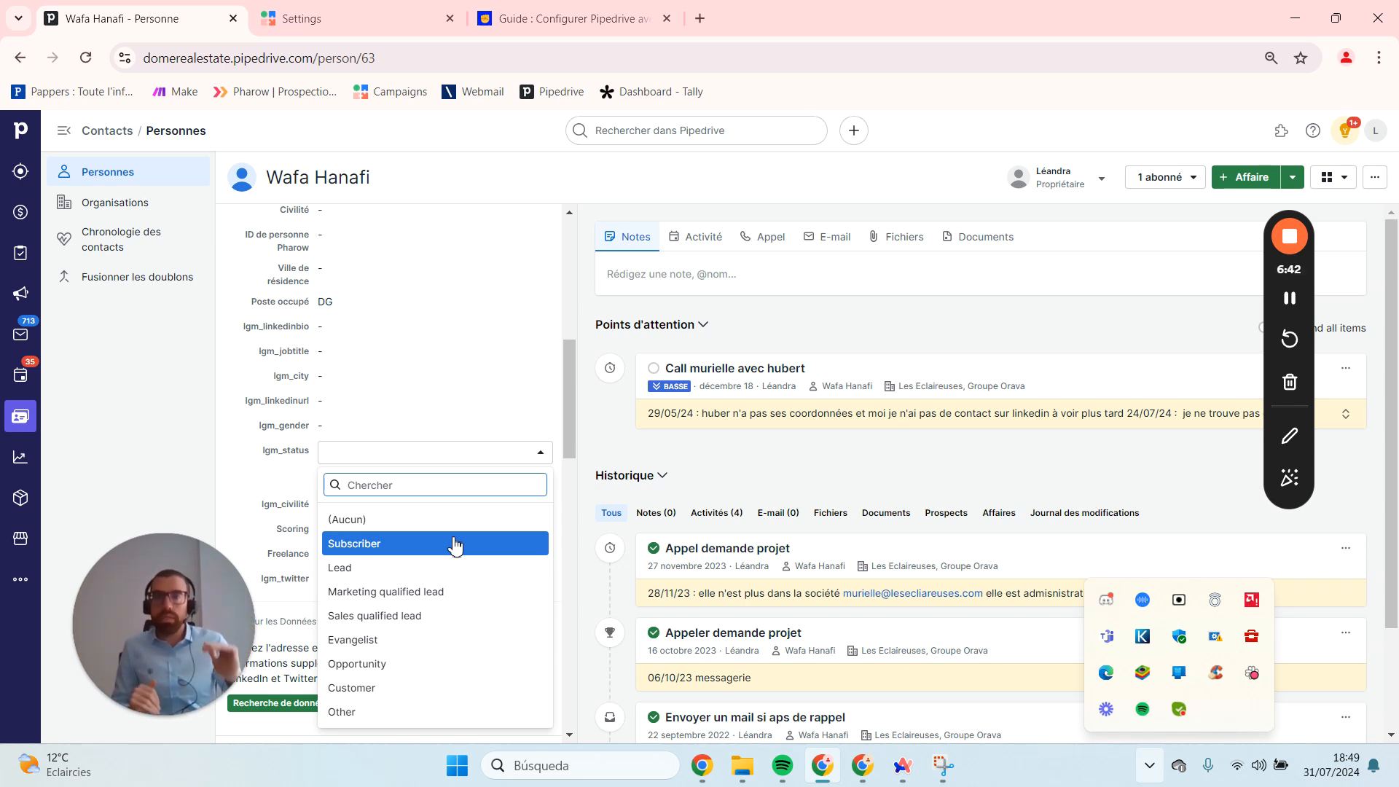
Return to the La Growth Machine CRM settings and review the conditions and actions available as additional triggers for the Subscriber rule
{"action": "left_click", "coordinate": [351, 20]}
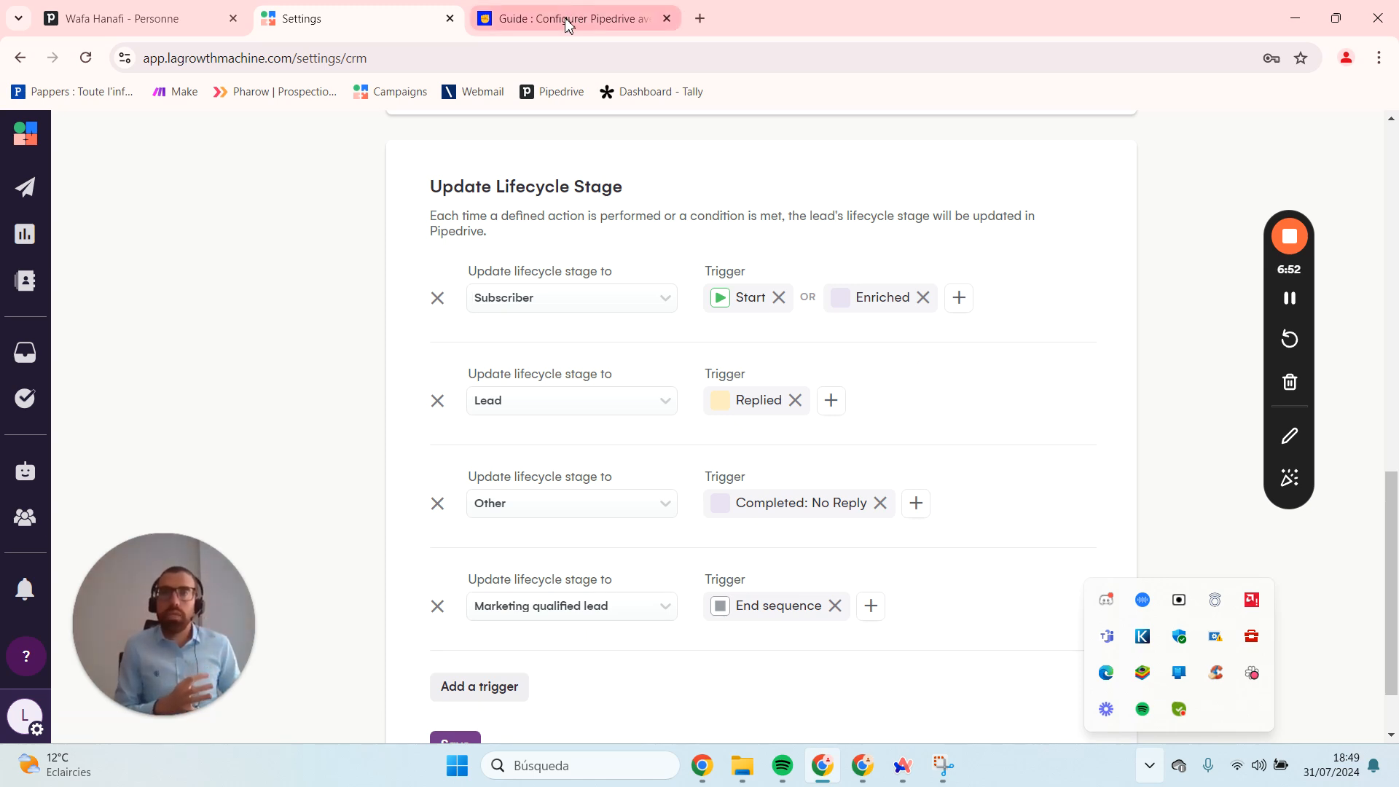
{"action": "left_click", "coordinate": [972, 300]}
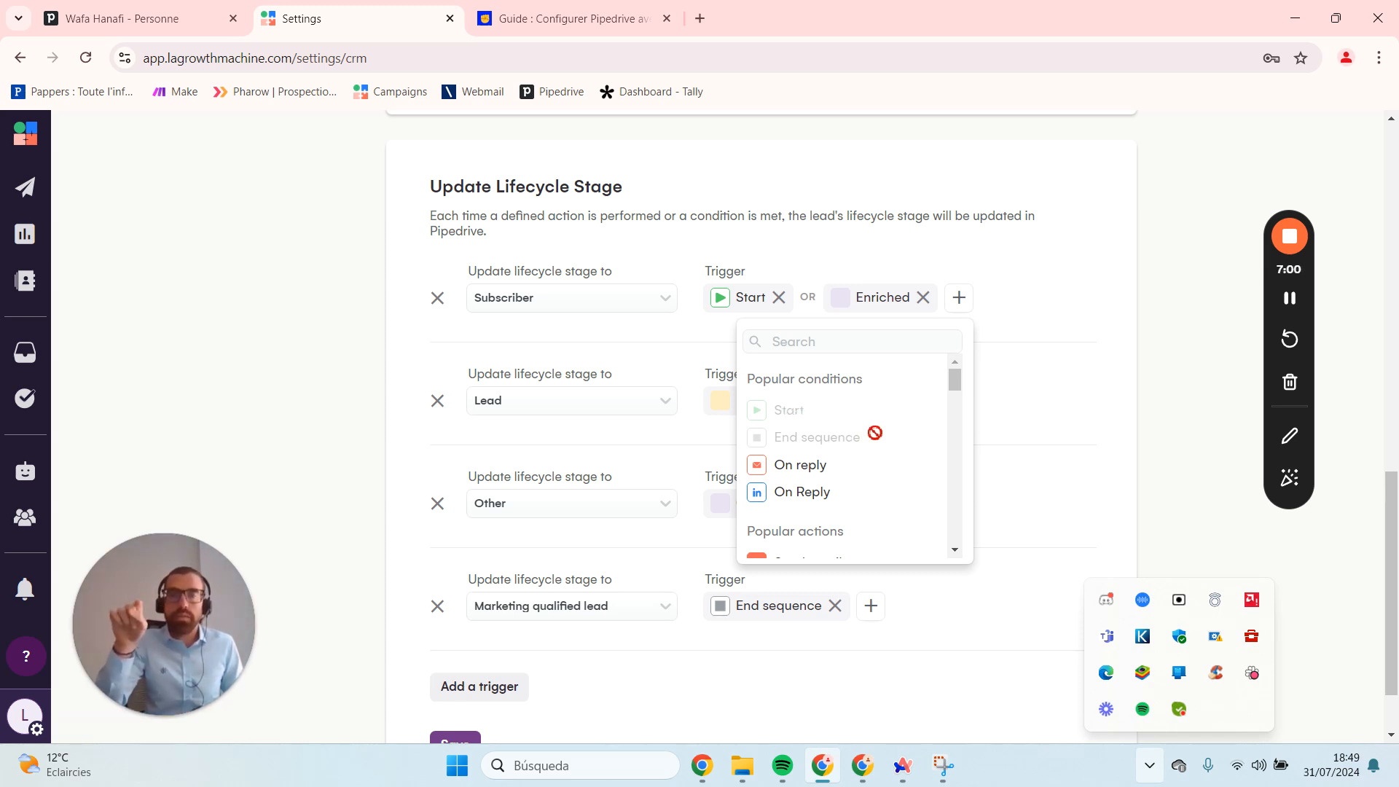
{"action": "scroll", "coordinate": [865, 444], "scroll_direction": "down", "scroll_amount": 2}
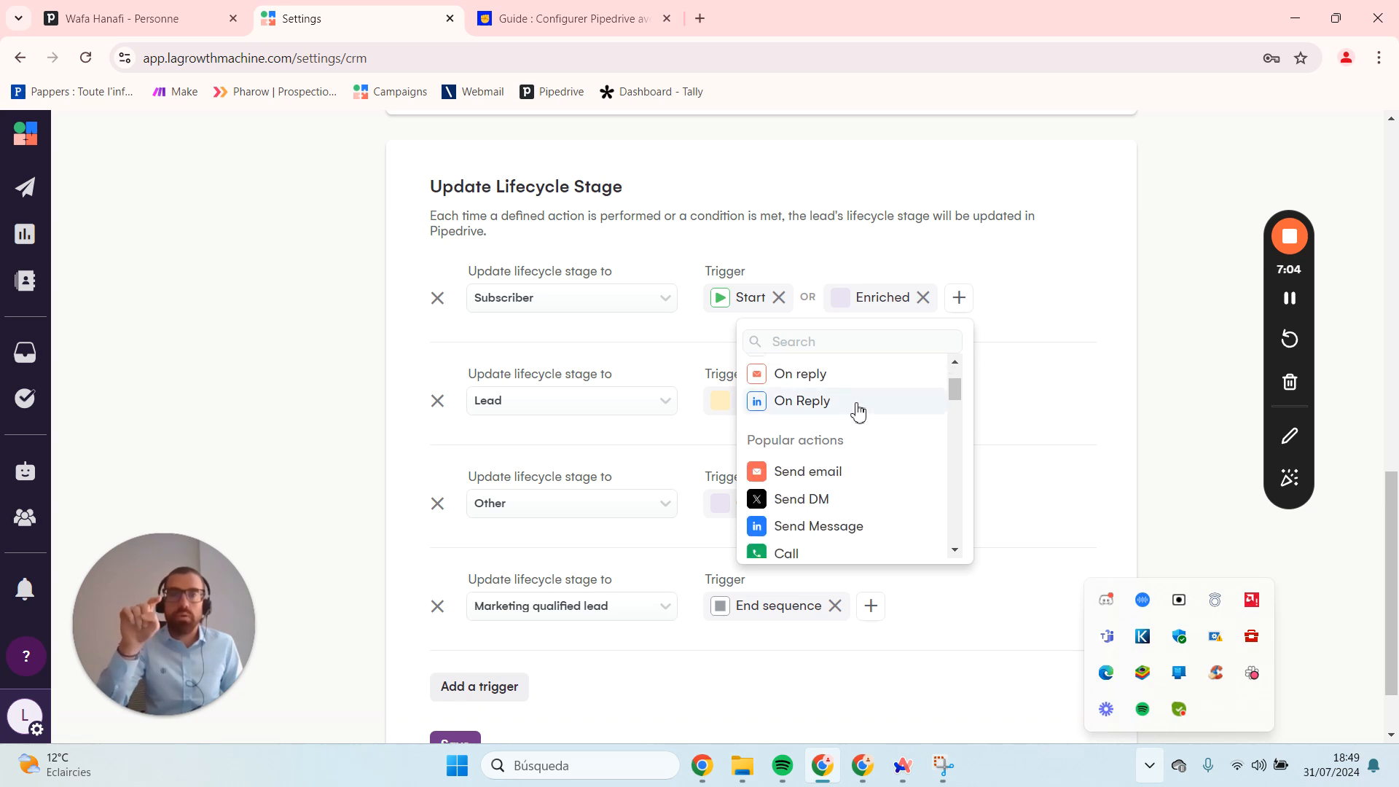
{"action": "scroll", "coordinate": [857, 411], "scroll_direction": "down", "scroll_amount": 2}
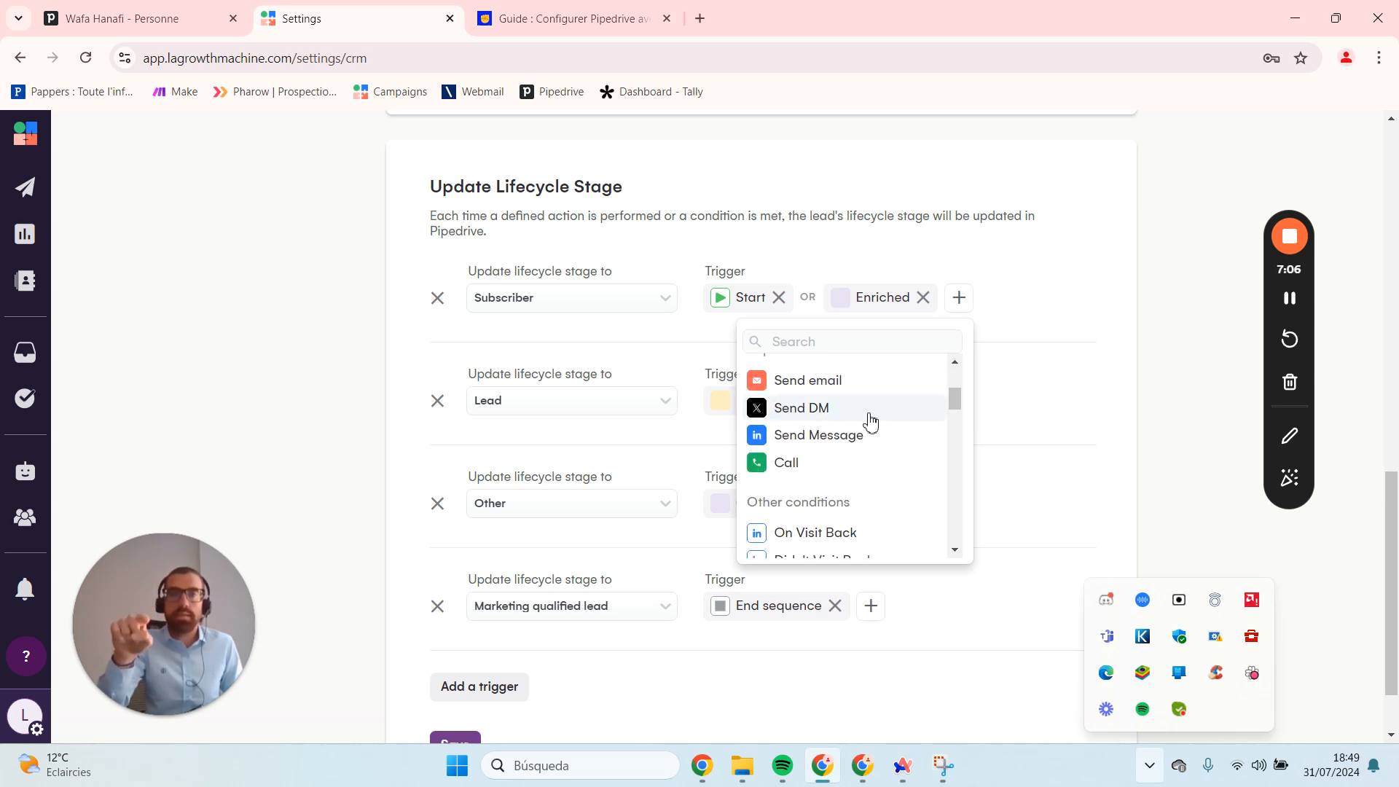
{"action": "scroll", "coordinate": [874, 423], "scroll_direction": "down", "scroll_amount": 2}
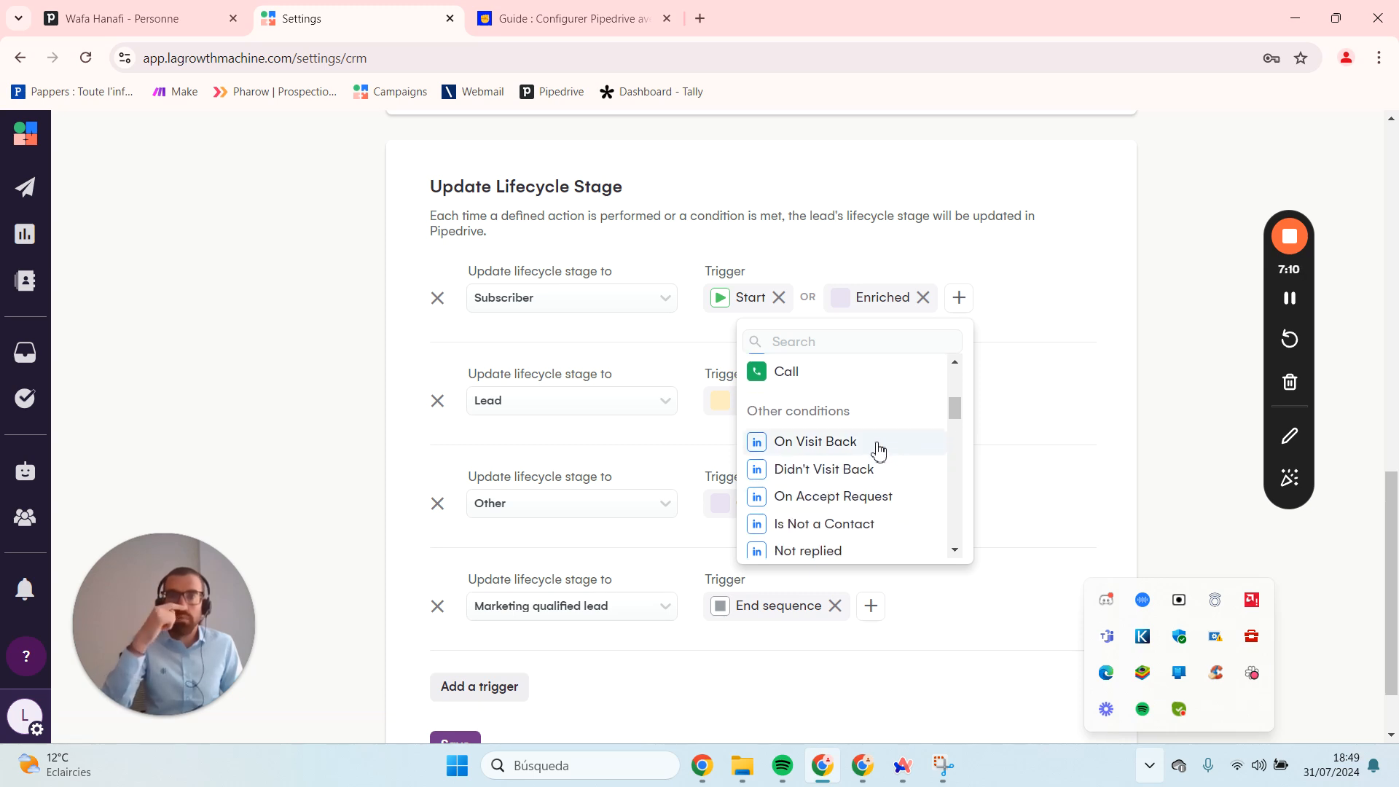
{"action": "scroll", "coordinate": [879, 451], "scroll_direction": "down", "scroll_amount": 2}
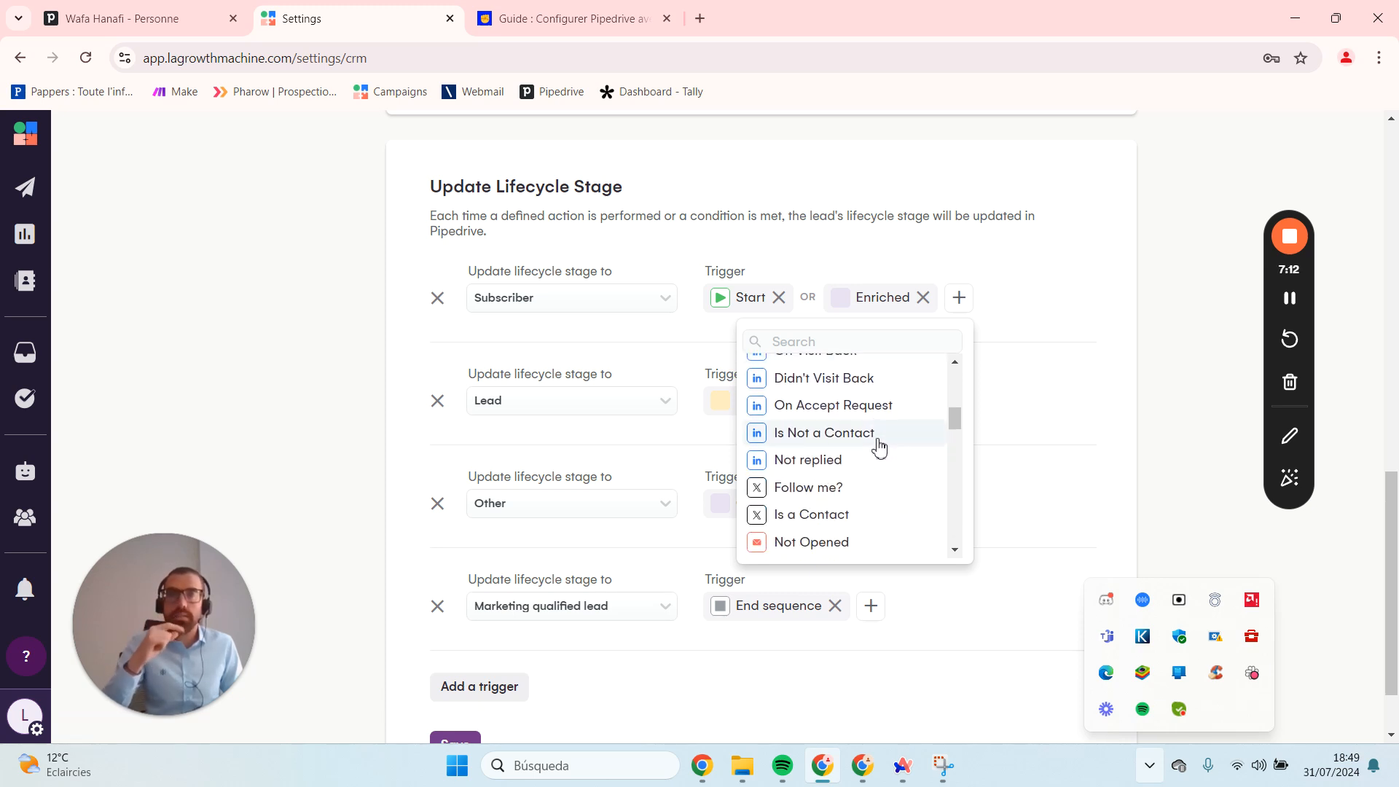
{"action": "scroll", "coordinate": [877, 437], "scroll_direction": "down", "scroll_amount": 2}
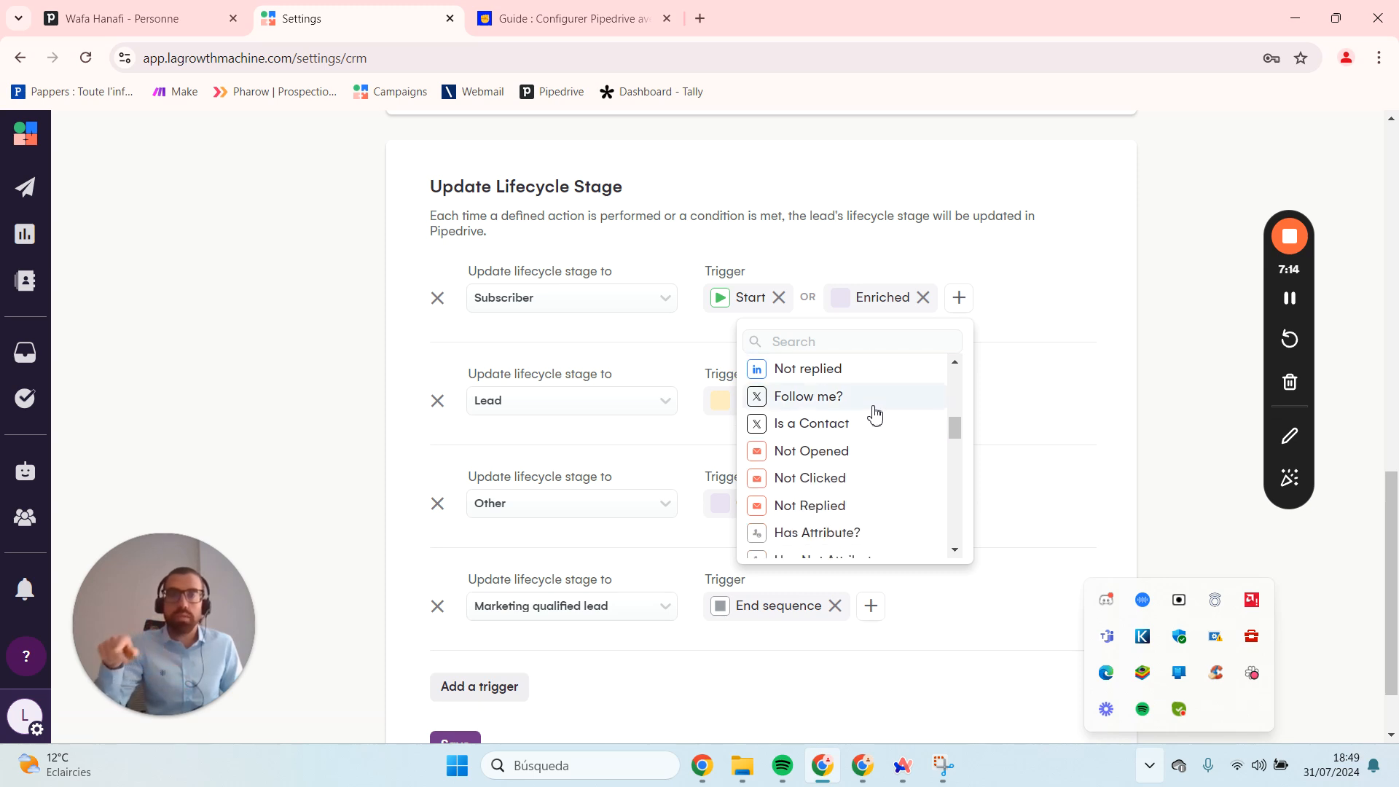
{"action": "scroll", "coordinate": [874, 413], "scroll_direction": "down", "scroll_amount": 4}
{"action": "scroll", "coordinate": [864, 443], "scroll_direction": "up", "scroll_amount": 2}
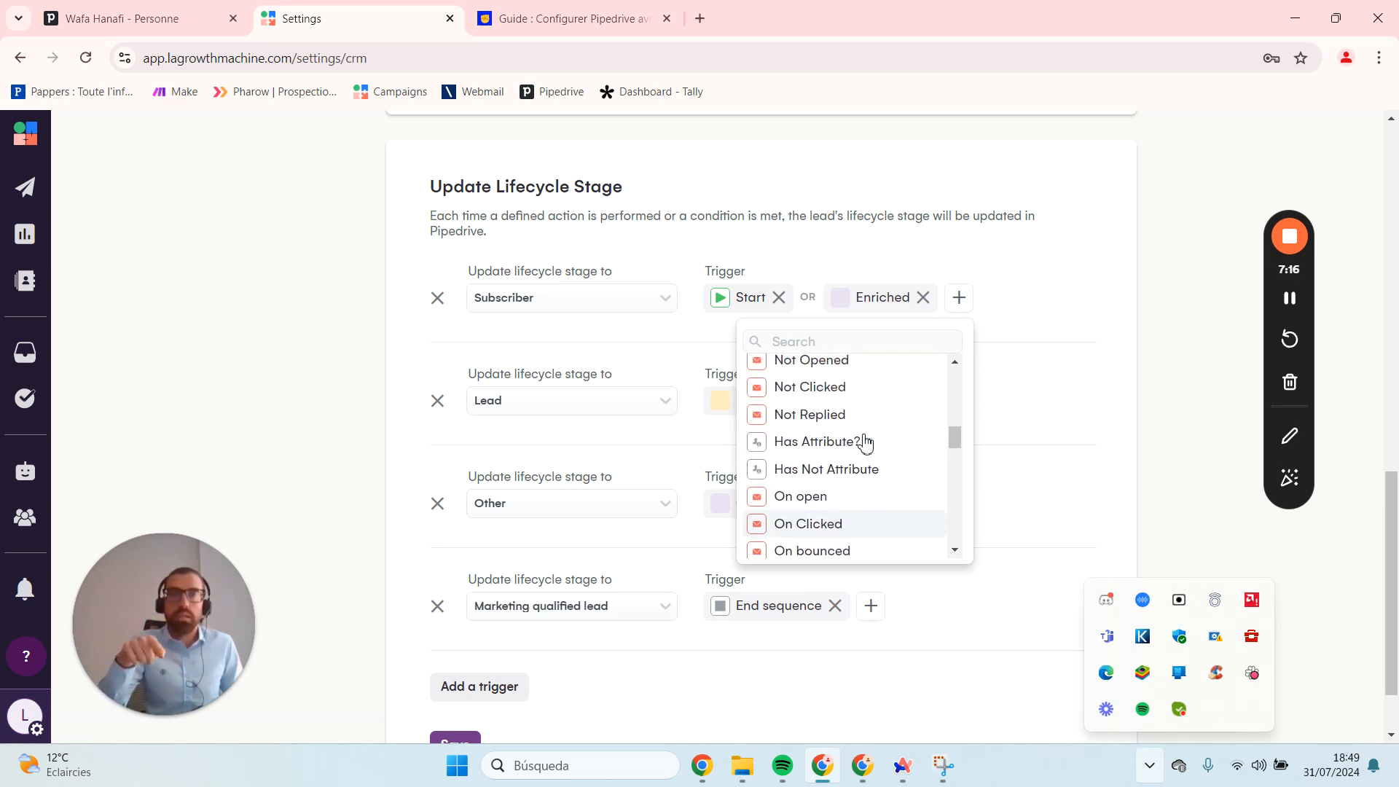
{"action": "scroll", "coordinate": [860, 445], "scroll_direction": "down", "scroll_amount": 2}
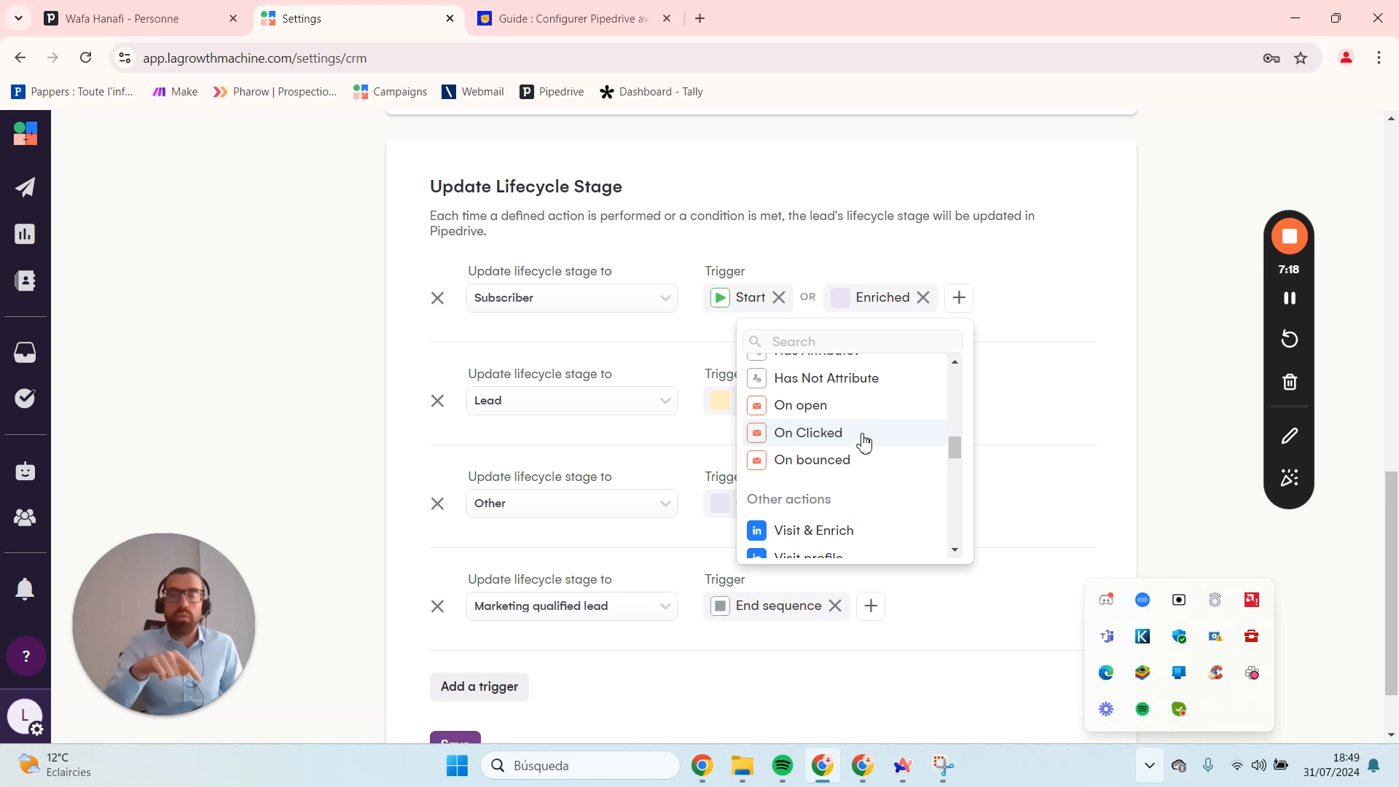
{"action": "scroll", "coordinate": [864, 447], "scroll_direction": "down", "scroll_amount": 2}
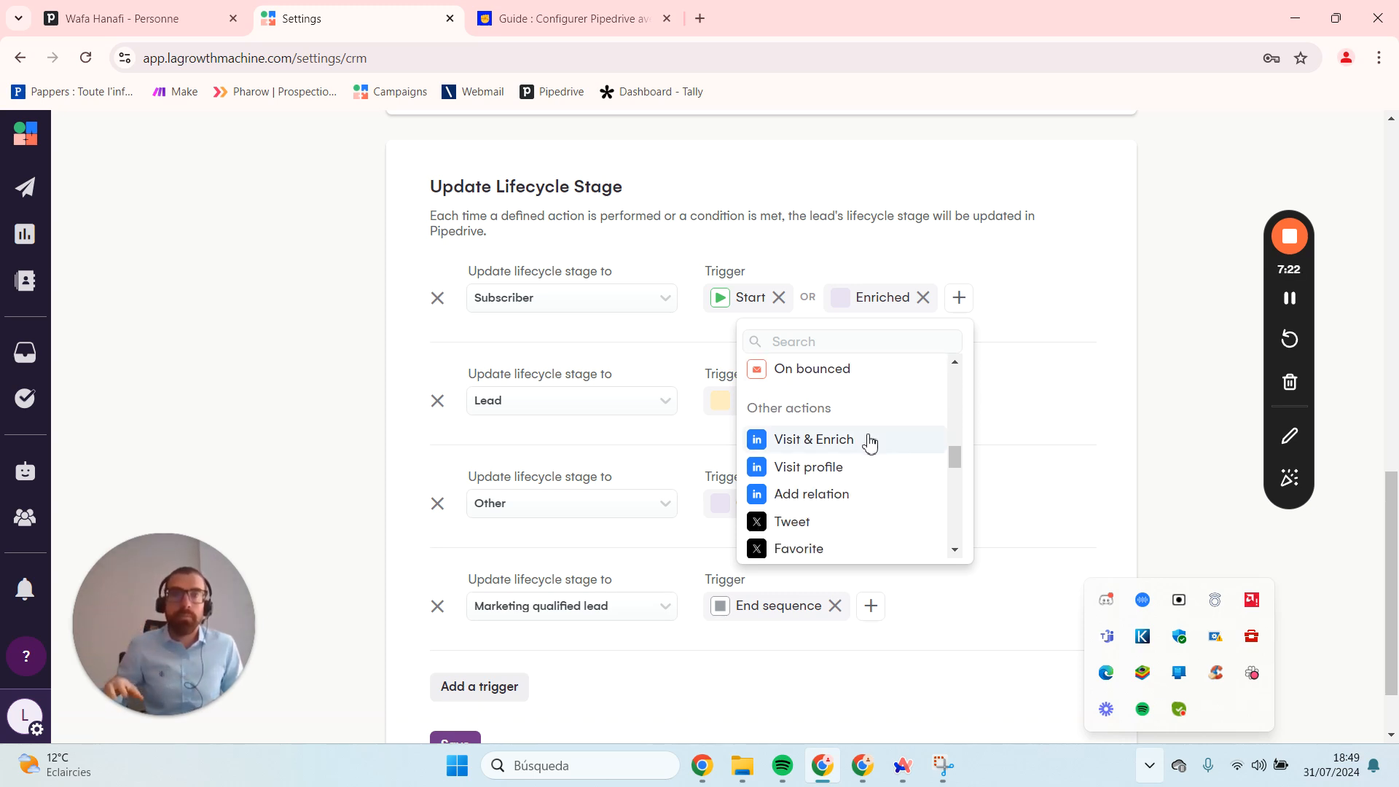
{"action": "scroll", "coordinate": [871, 444], "scroll_direction": "down", "scroll_amount": 4}
{"action": "scroll", "coordinate": [872, 446], "scroll_direction": "down", "scroll_amount": 2}
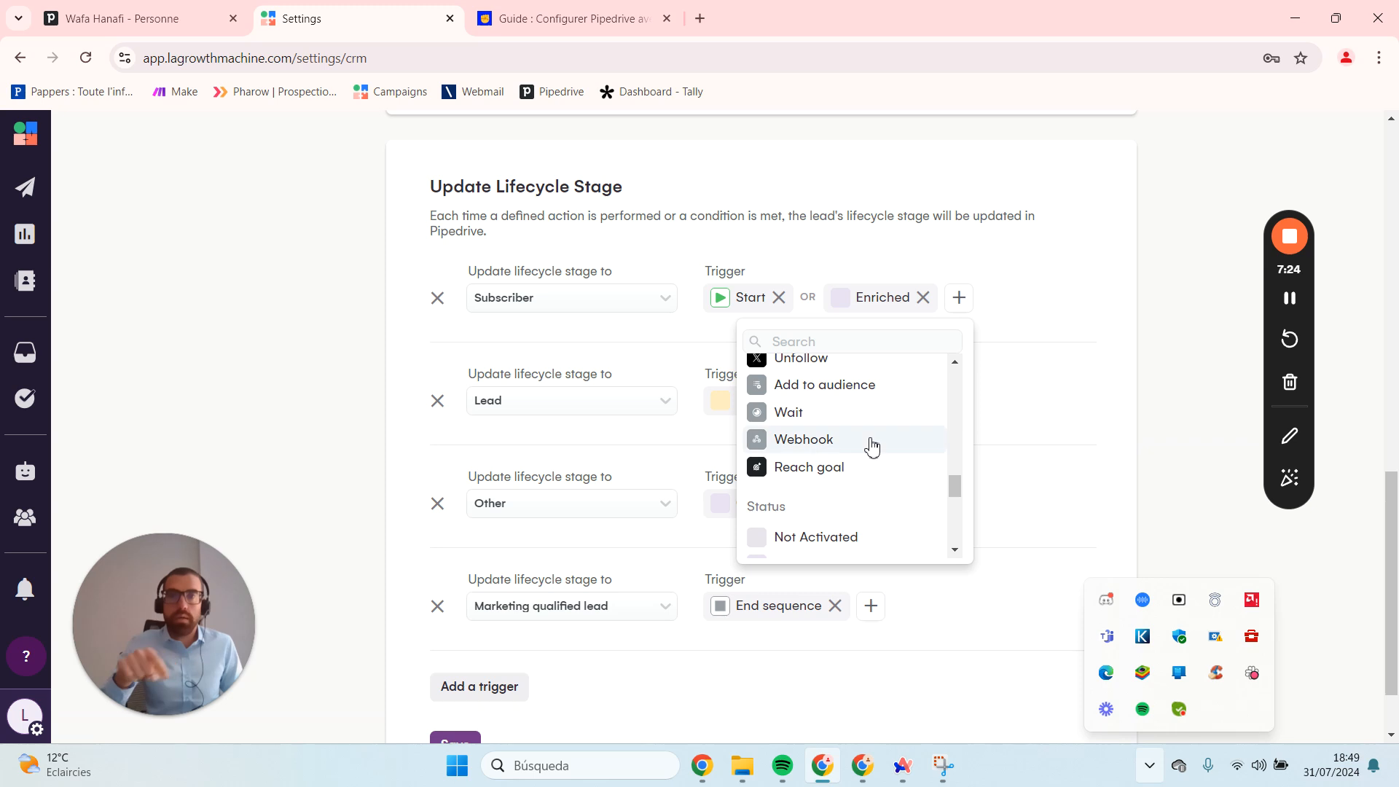
Review the Status triggers available for the Subscriber rule, from Not Activated to Cannot Contact, and close the trigger list
{"action": "scroll", "coordinate": [872, 466], "scroll_direction": "down", "scroll_amount": 2}
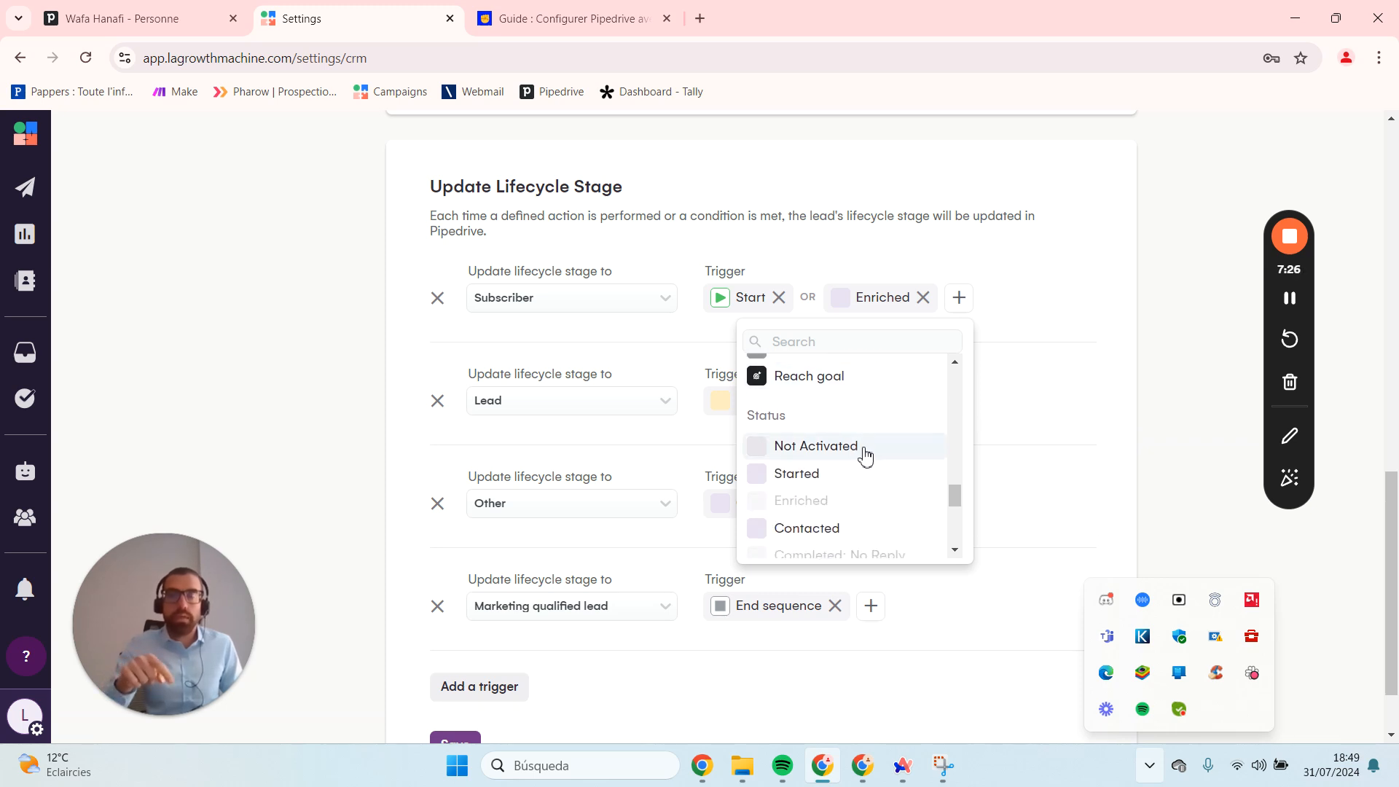
{"action": "scroll", "coordinate": [867, 461], "scroll_direction": "down", "scroll_amount": 2}
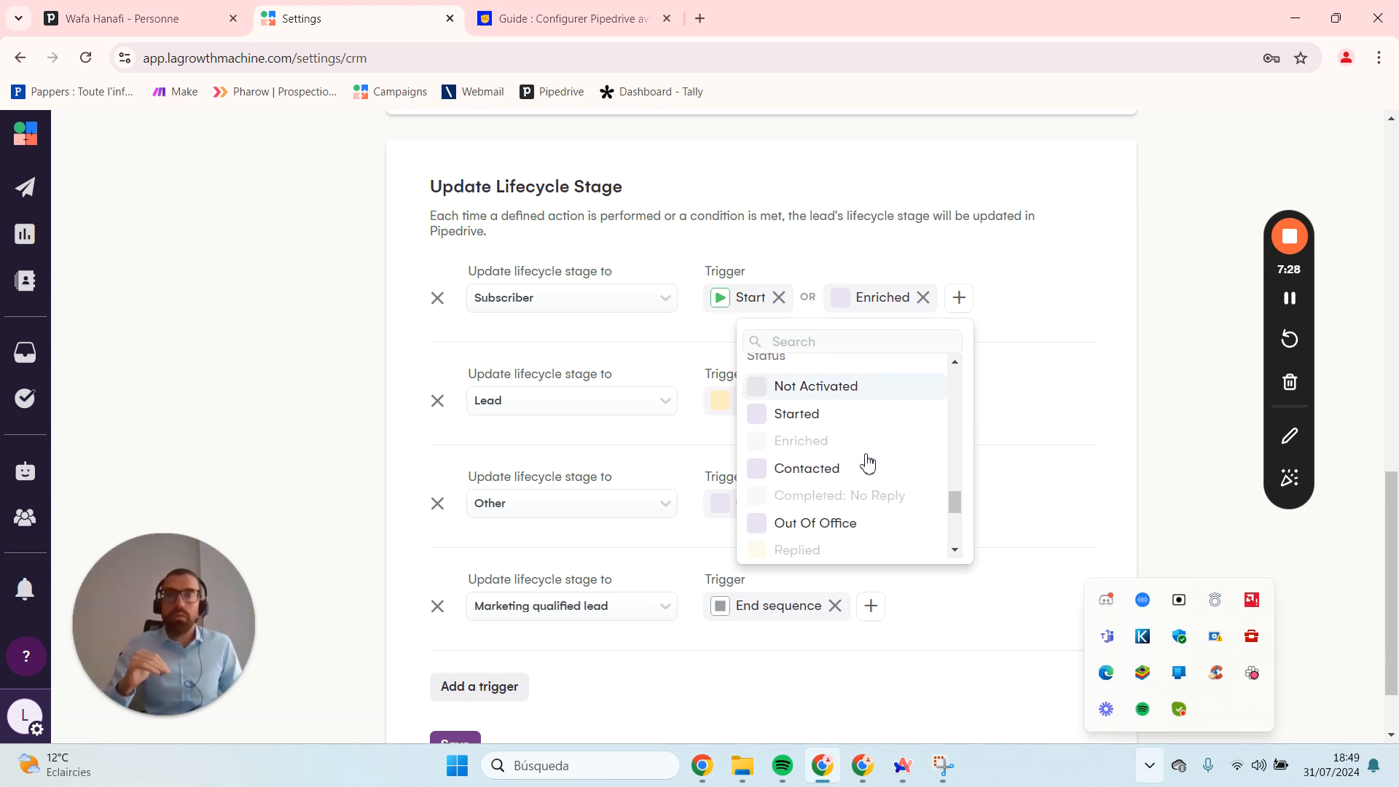
{"action": "scroll", "coordinate": [866, 462], "scroll_direction": "up", "scroll_amount": 2}
{"action": "scroll", "coordinate": [869, 460], "scroll_direction": "down", "scroll_amount": 2}
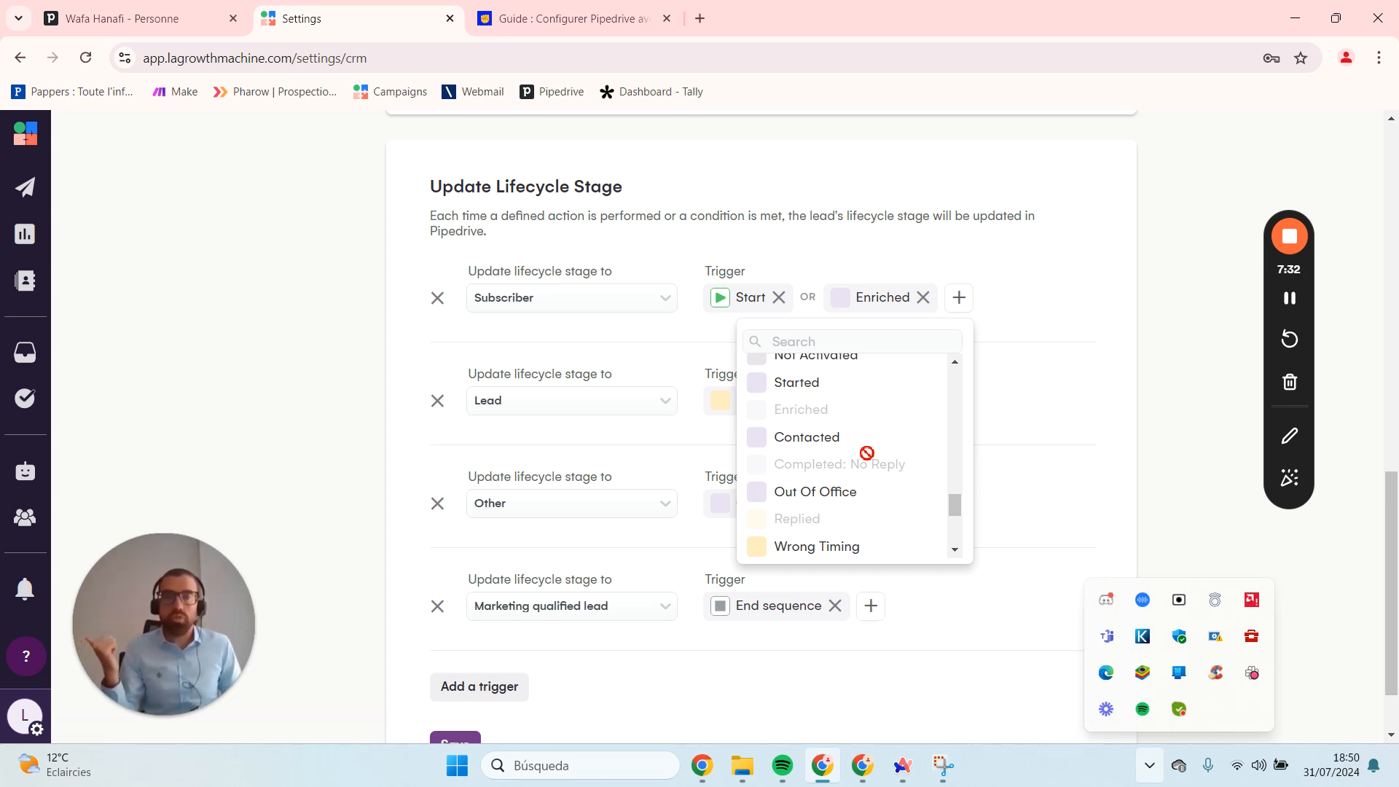
{"action": "scroll", "coordinate": [866, 454], "scroll_direction": "down", "scroll_amount": 3}
{"action": "scroll", "coordinate": [874, 430], "scroll_direction": "down", "scroll_amount": 1}
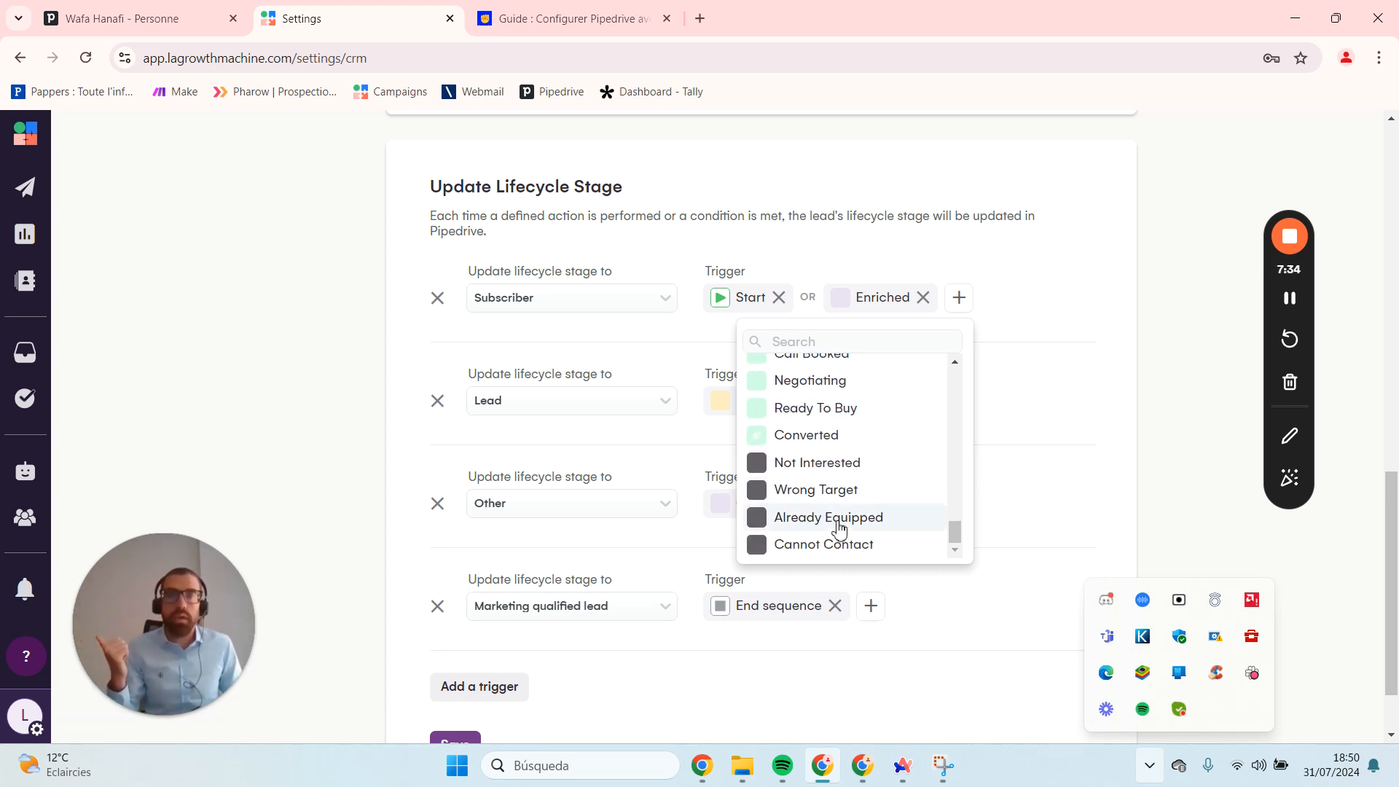
{"action": "scroll", "coordinate": [829, 535], "scroll_direction": "up", "scroll_amount": 2}
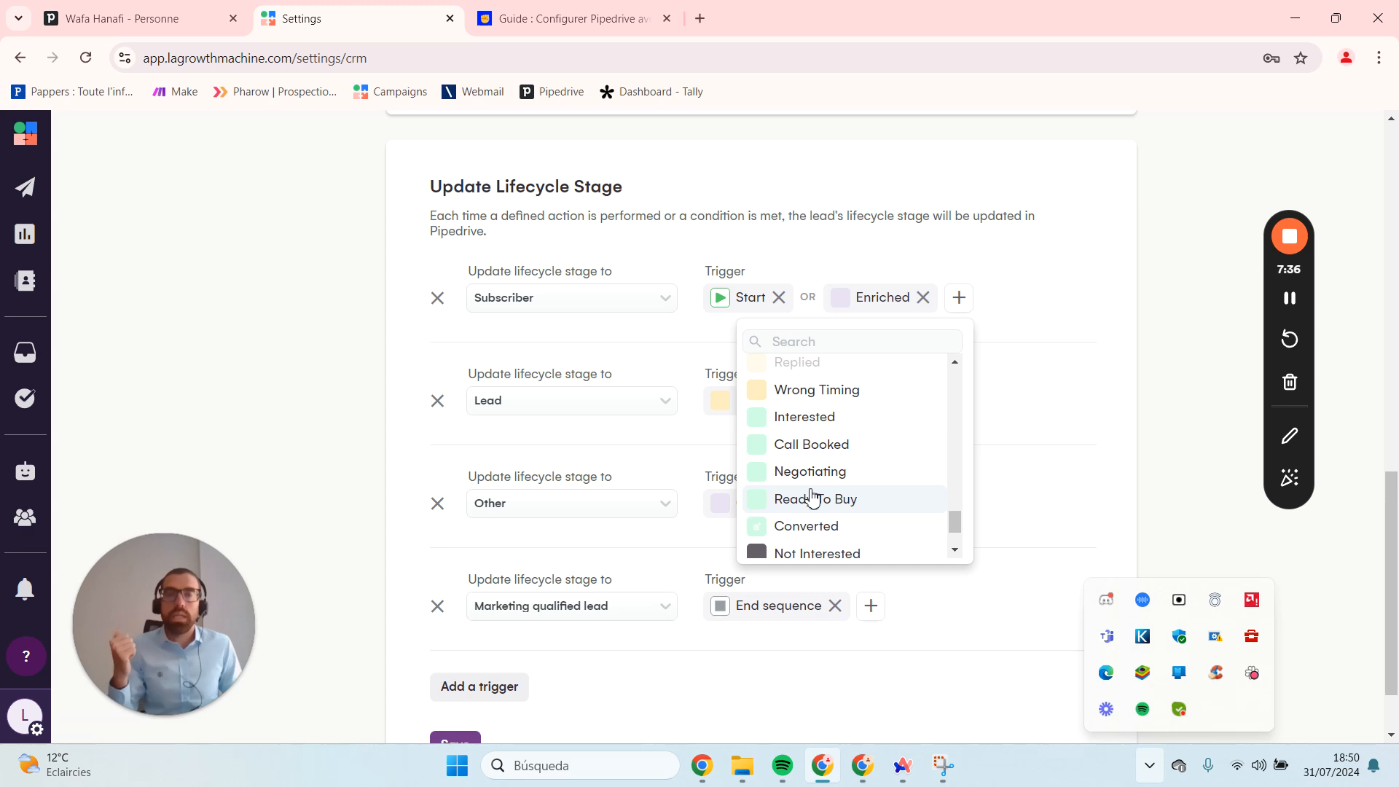
{"action": "scroll", "coordinate": [812, 496], "scroll_direction": "up", "scroll_amount": 1}
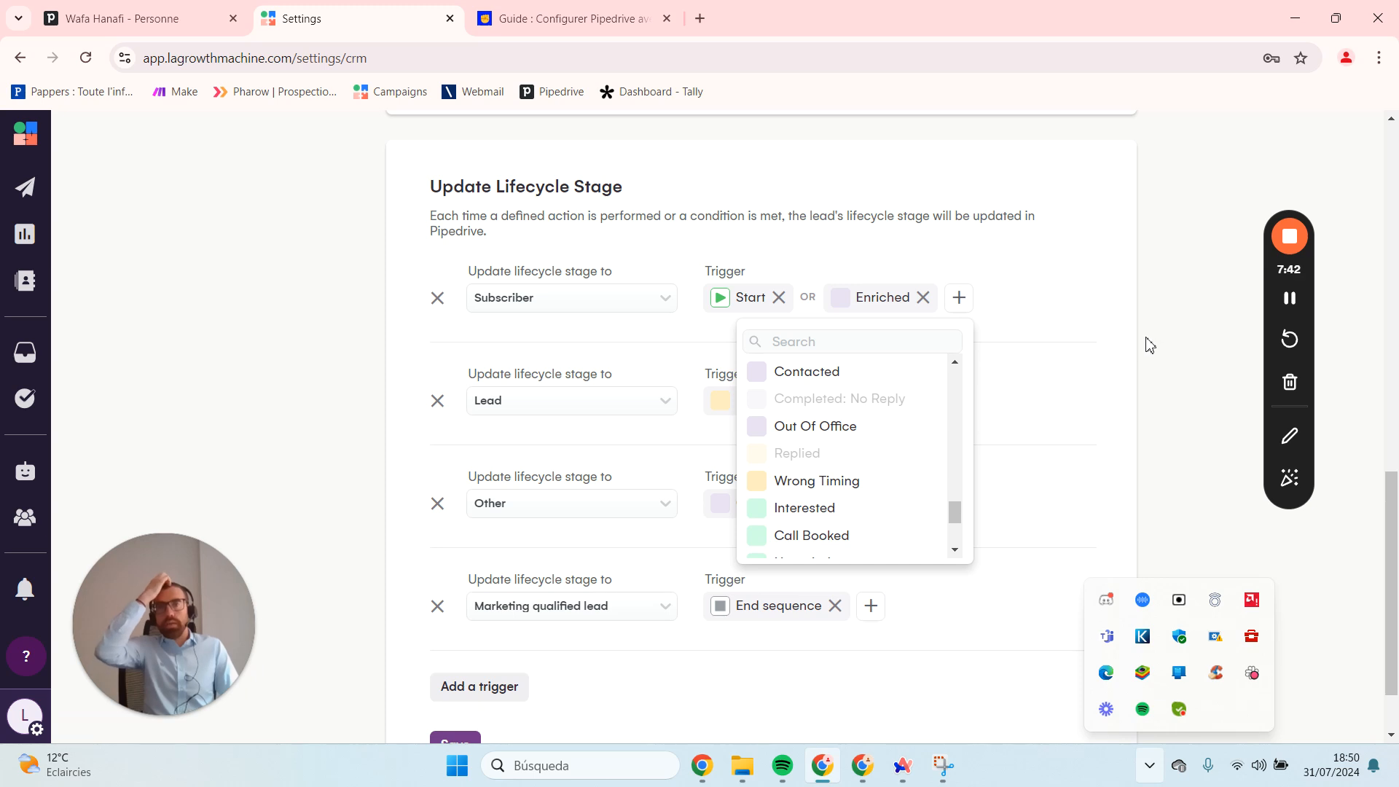
{"action": "left_click", "coordinate": [1158, 357]}
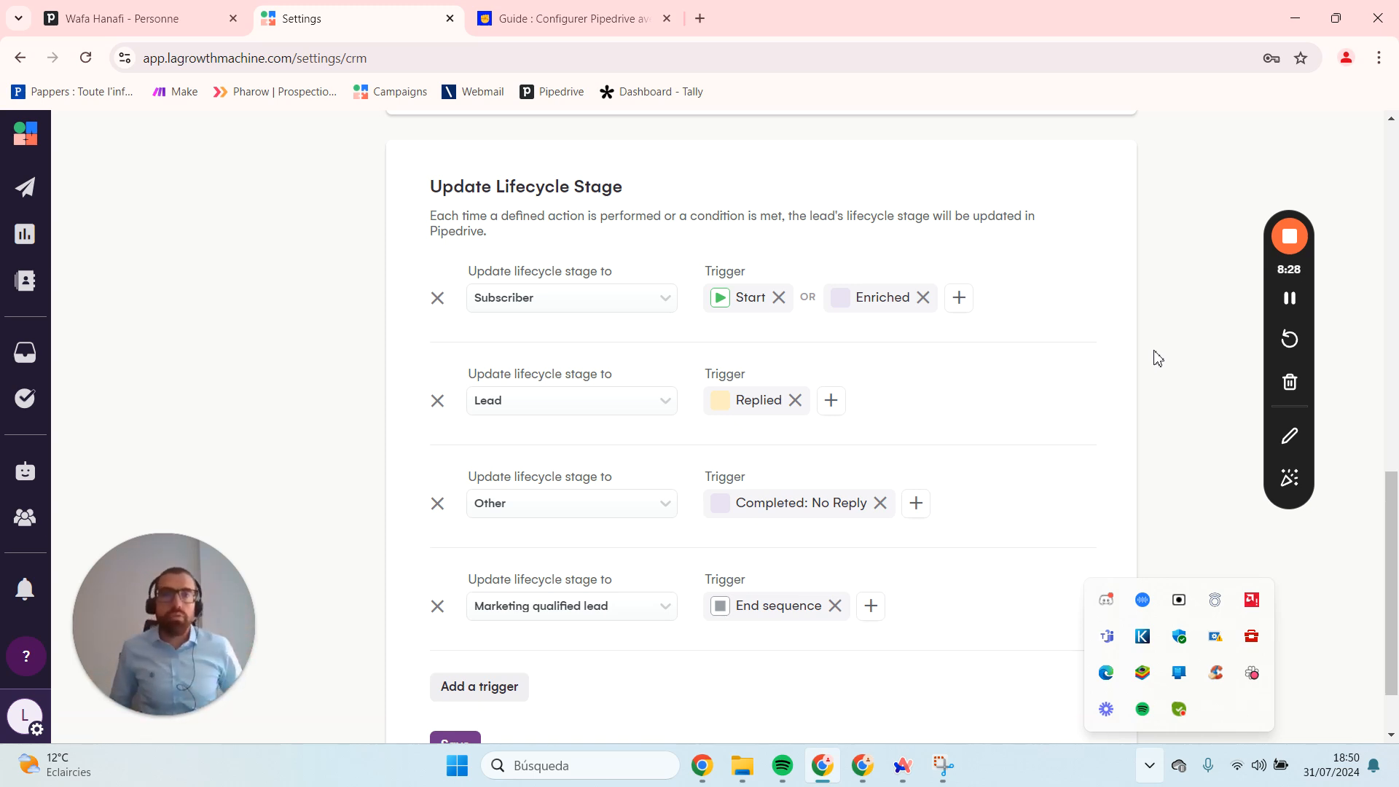
Examine the status triggers that can be added to the Lead rule besides Replied, through to Cannot Contact
{"action": "left_click", "coordinate": [830, 401]}
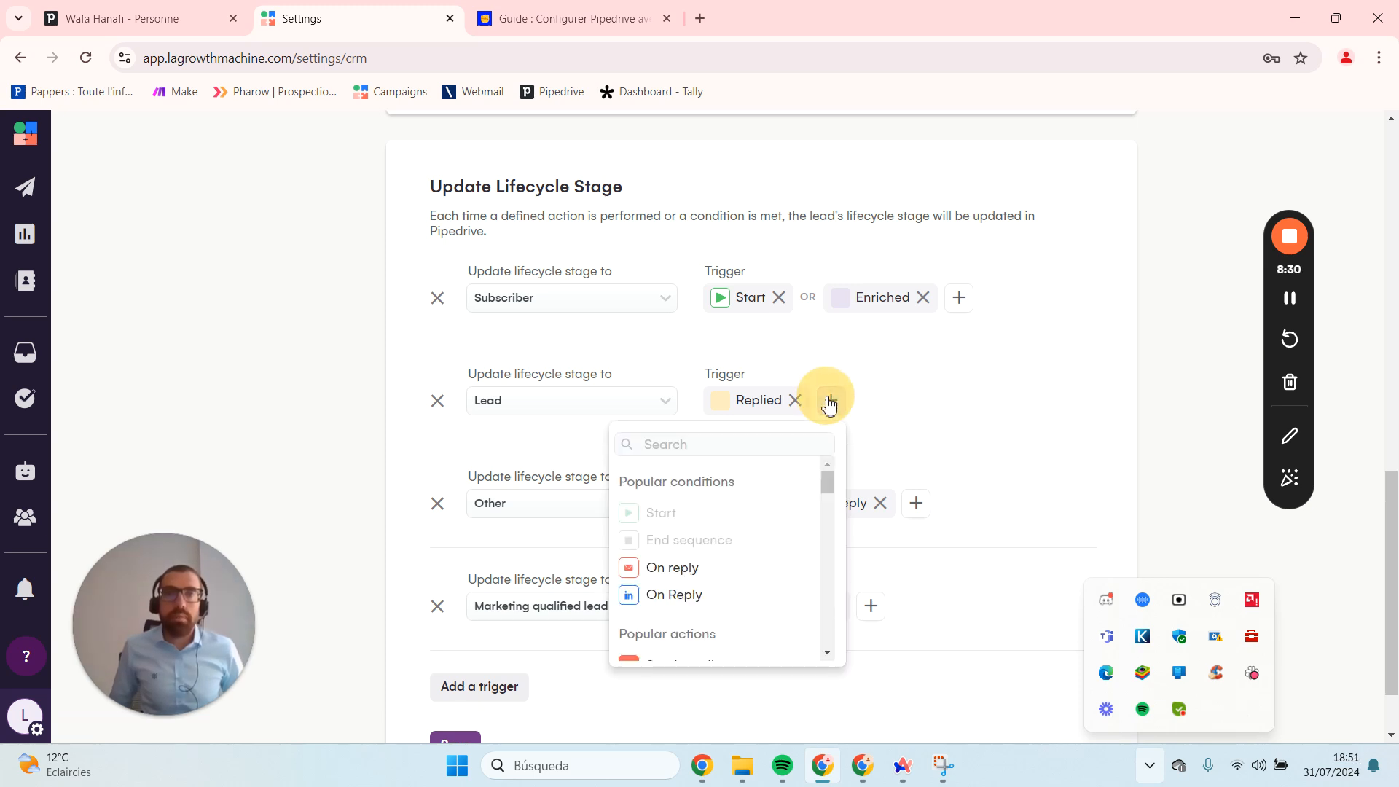
{"action": "scroll", "coordinate": [761, 535], "scroll_direction": "down", "scroll_amount": 4}
{"action": "scroll", "coordinate": [760, 555], "scroll_direction": "down", "scroll_amount": 10}
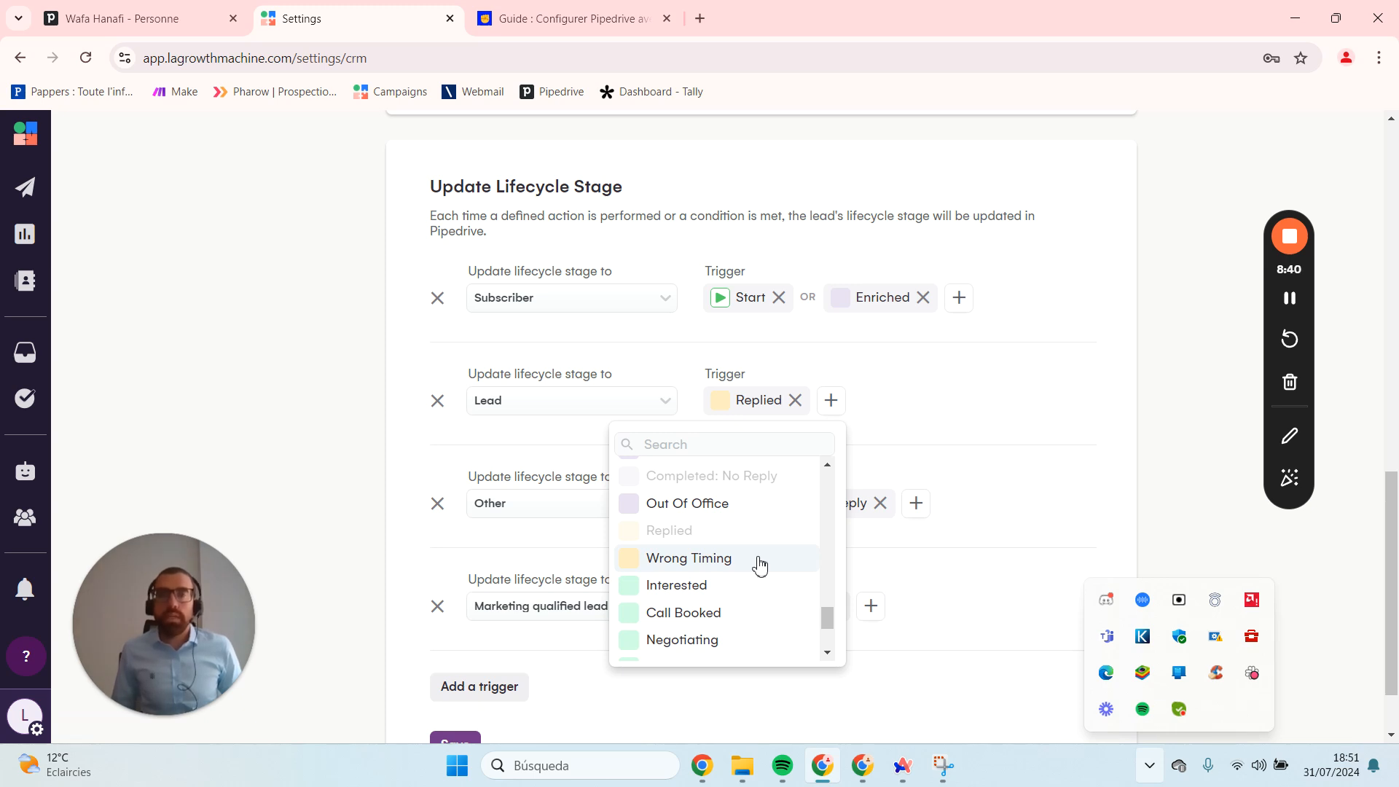
{"action": "left_click", "coordinate": [1127, 421]}
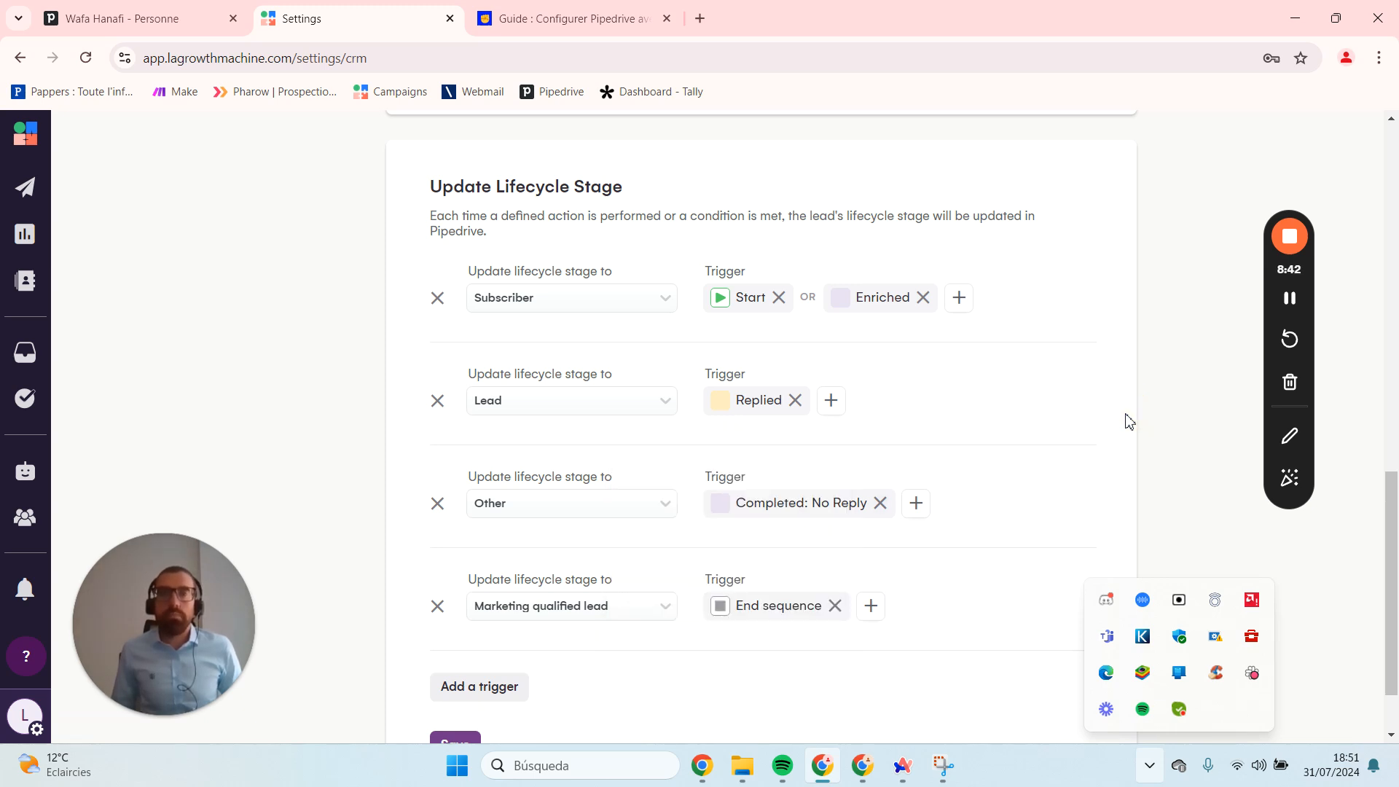
{"action": "left_click", "coordinate": [831, 400]}
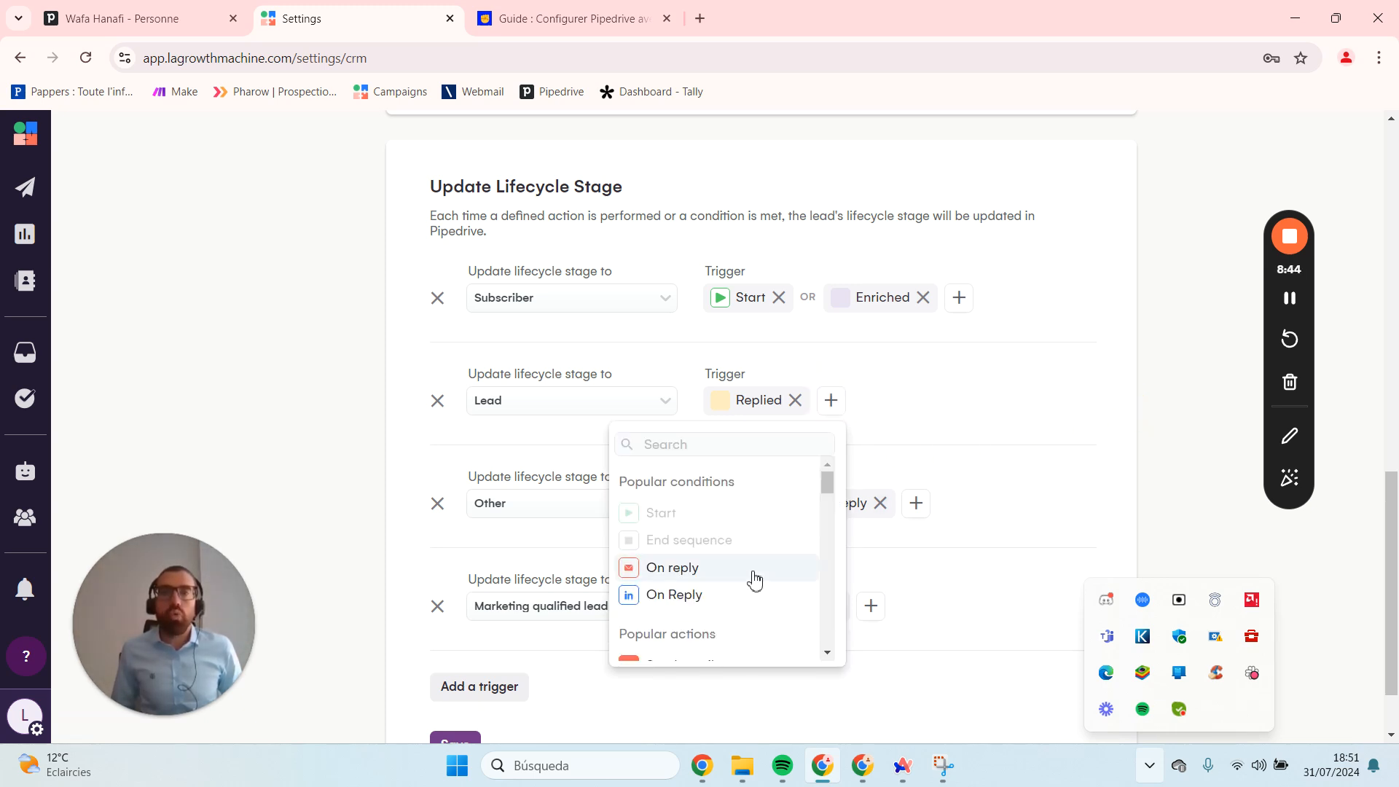
{"action": "scroll", "coordinate": [750, 581], "scroll_direction": "down", "scroll_amount": 3}
{"action": "scroll", "coordinate": [753, 587], "scroll_direction": "down", "scroll_amount": 5}
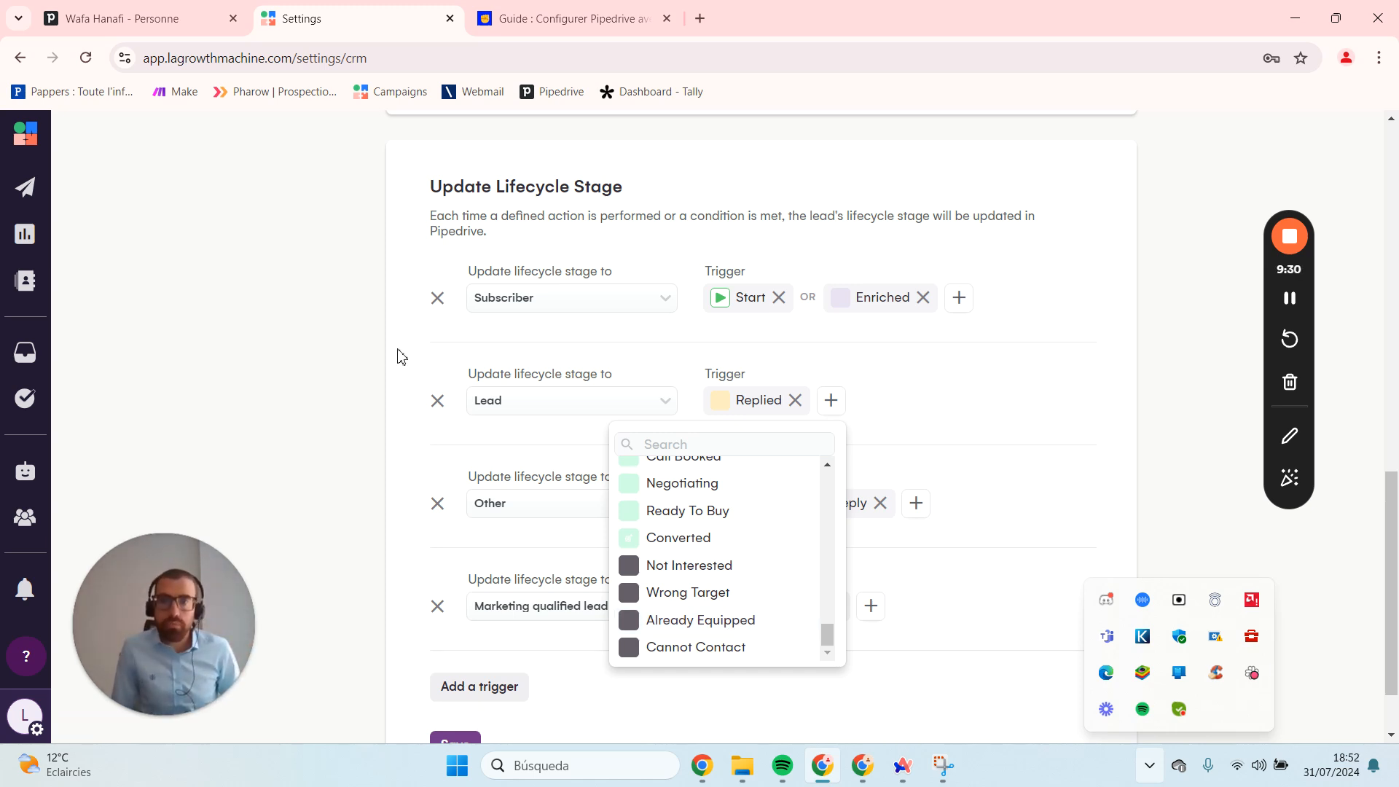
{"action": "left_click", "coordinate": [325, 341]}
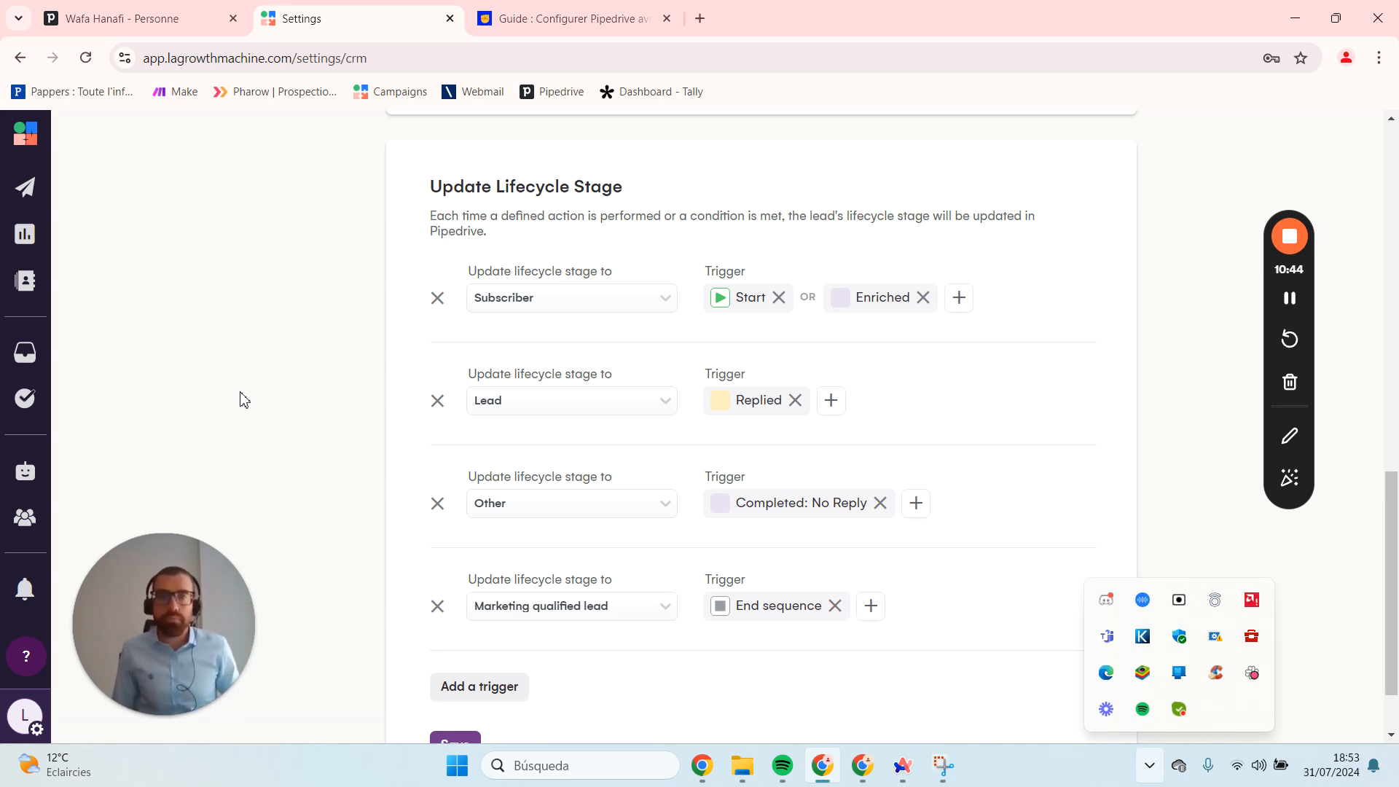
Open the additional triggers for the Marketing qualified lead rule and review the popular conditions and actions, from Start to Call
{"action": "scroll", "coordinate": [178, 478], "scroll_direction": "down", "scroll_amount": 2}
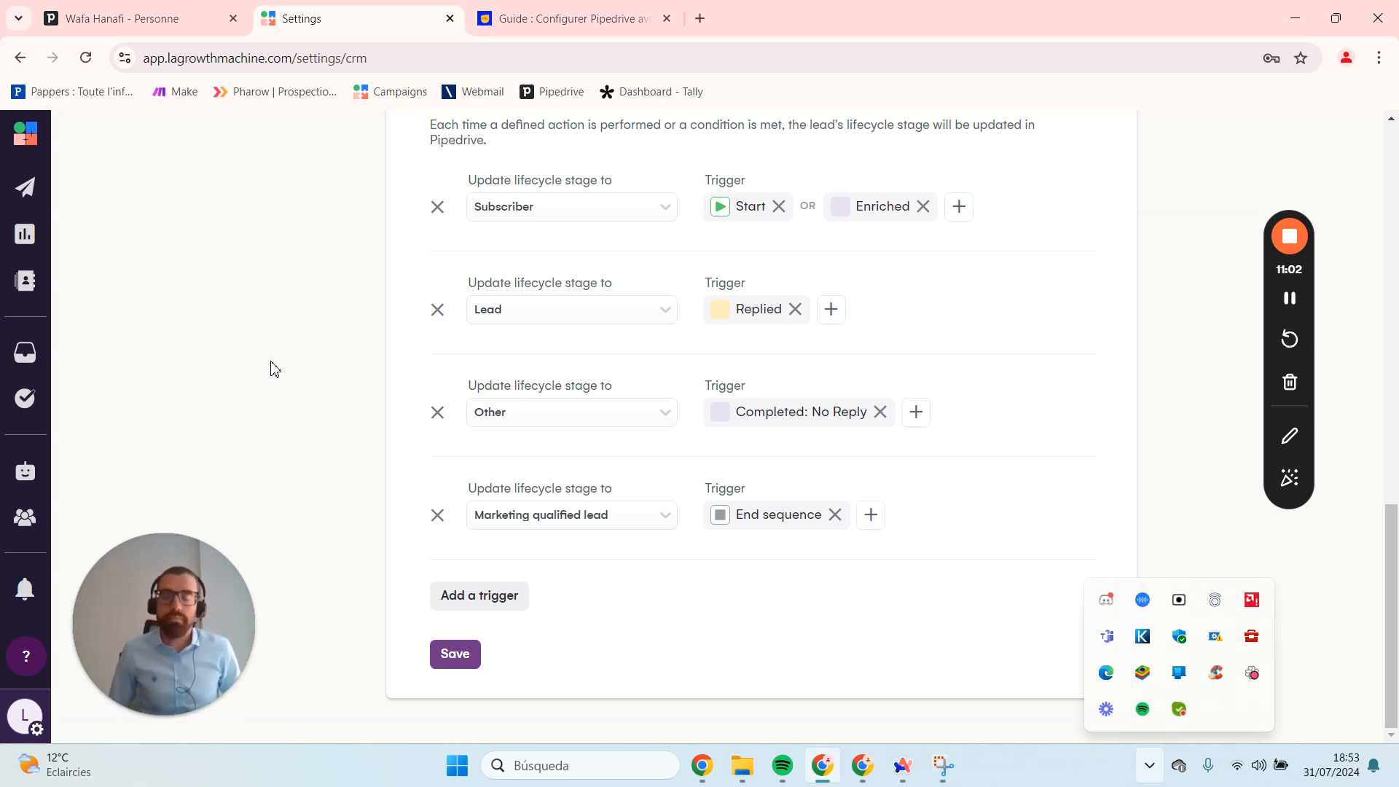
{"action": "scroll", "coordinate": [352, 392], "scroll_direction": "up", "scroll_amount": 3}
{"action": "scroll", "coordinate": [357, 393], "scroll_direction": "down", "scroll_amount": 3}
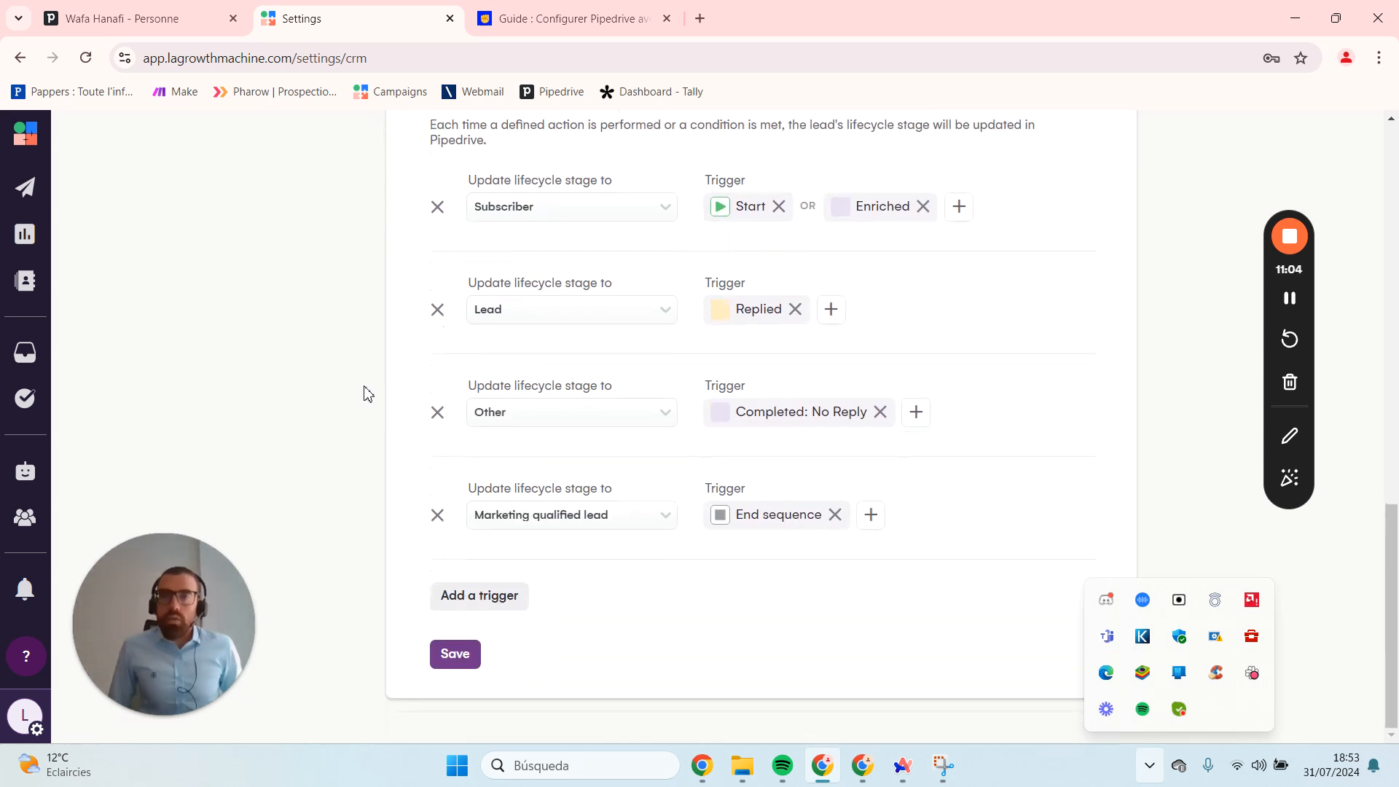
{"action": "left_click", "coordinate": [872, 516]}
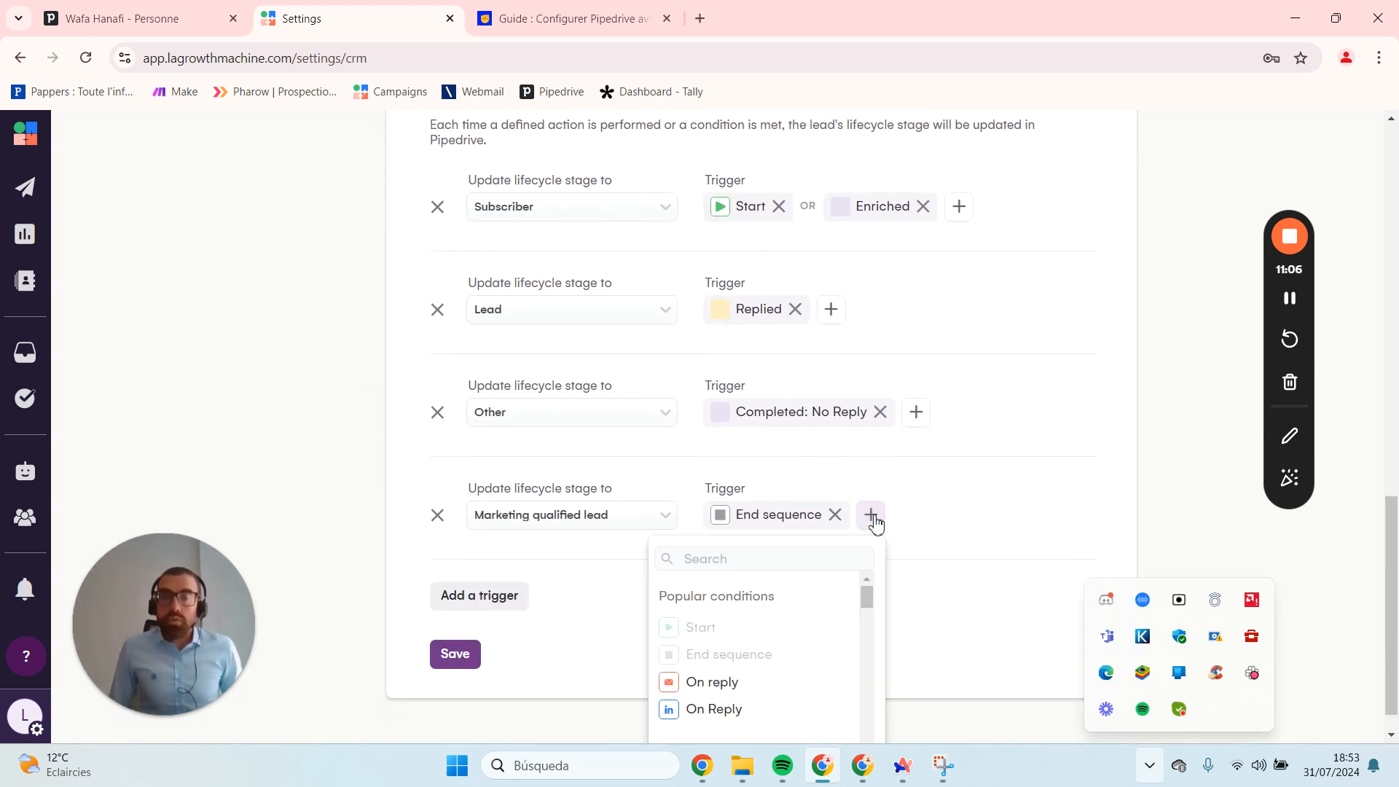
{"action": "scroll", "coordinate": [791, 618], "scroll_direction": "down", "scroll_amount": 1}
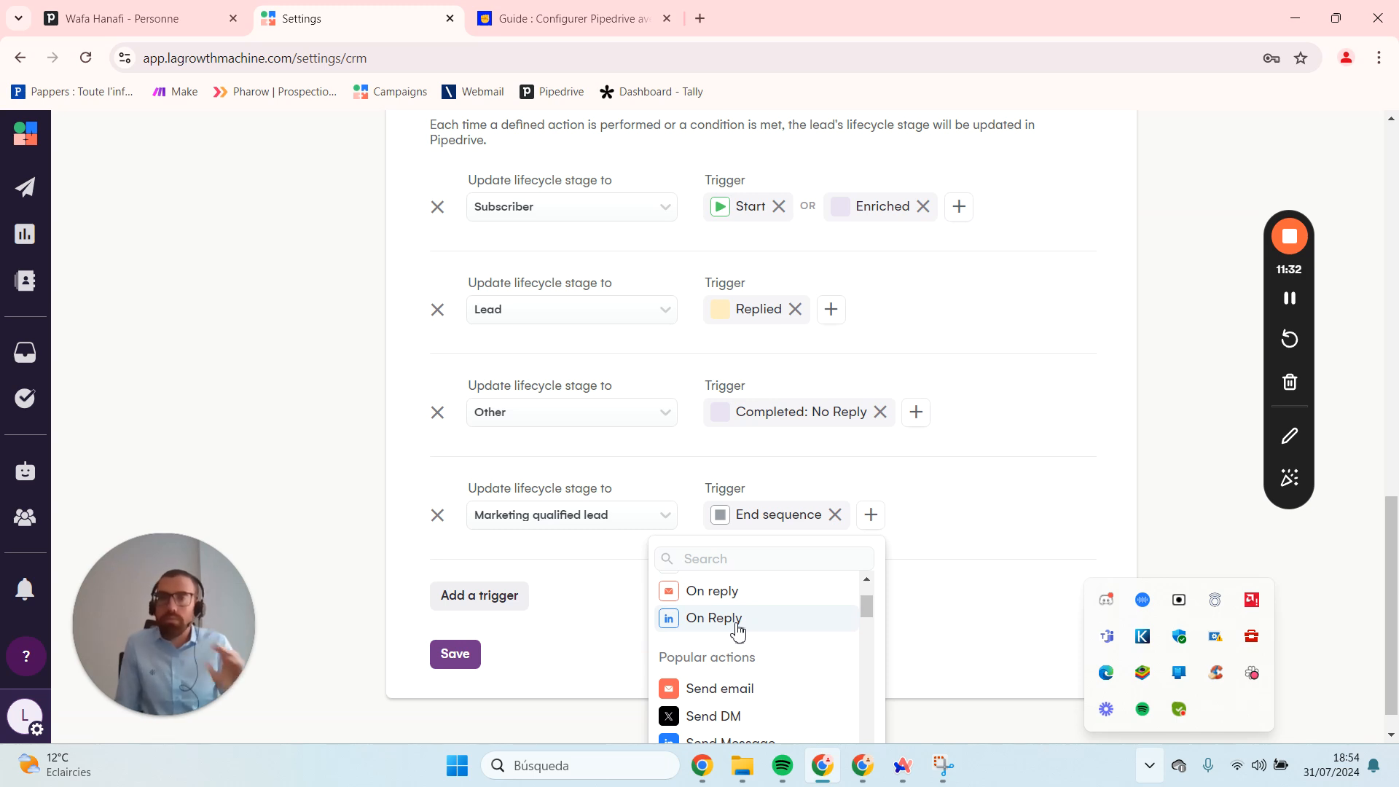
{"action": "scroll", "coordinate": [789, 623], "scroll_direction": "down", "scroll_amount": 1}
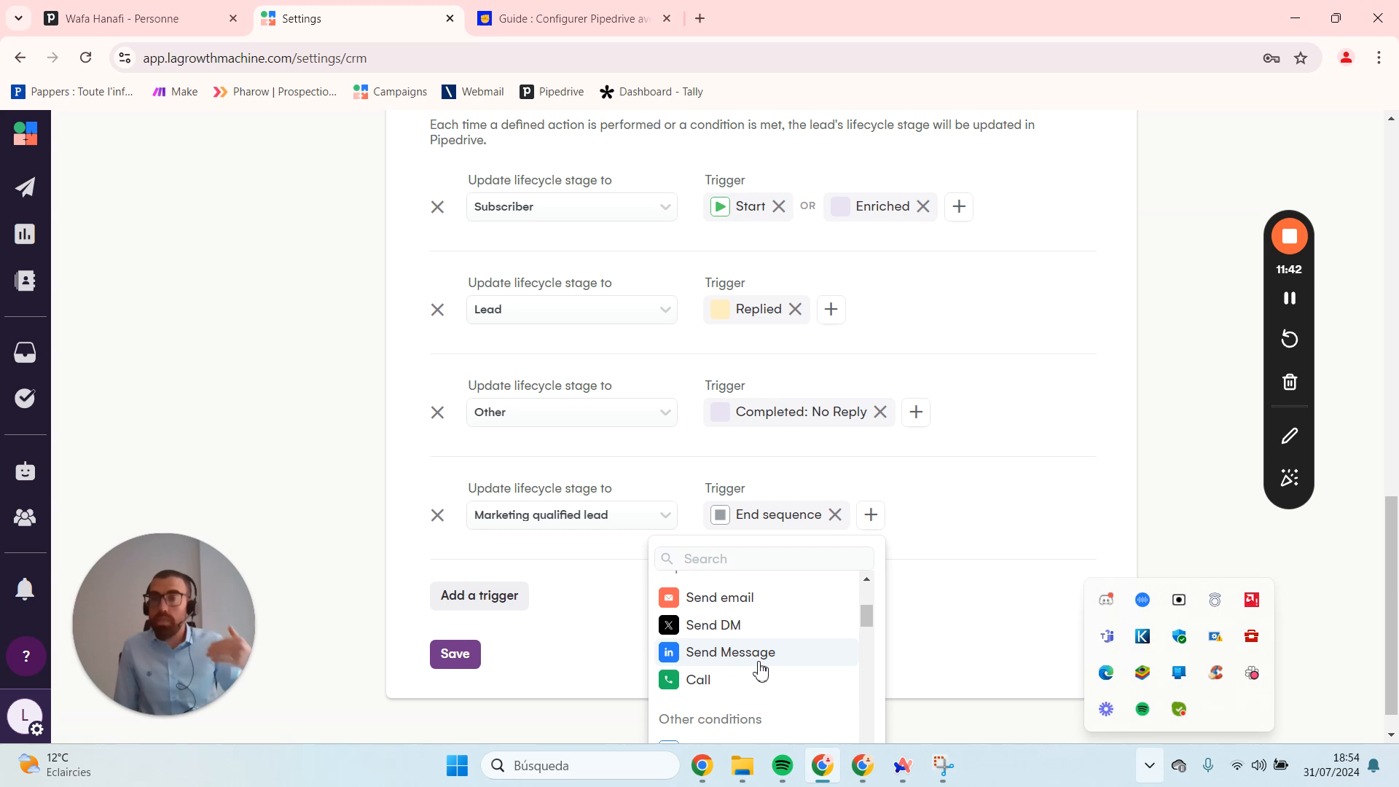
Examine the other conditions available as triggers for the Marketing qualified lead rule, from On Visit Back to On bounced
{"action": "scroll", "coordinate": [759, 649], "scroll_direction": "down", "scroll_amount": 1}
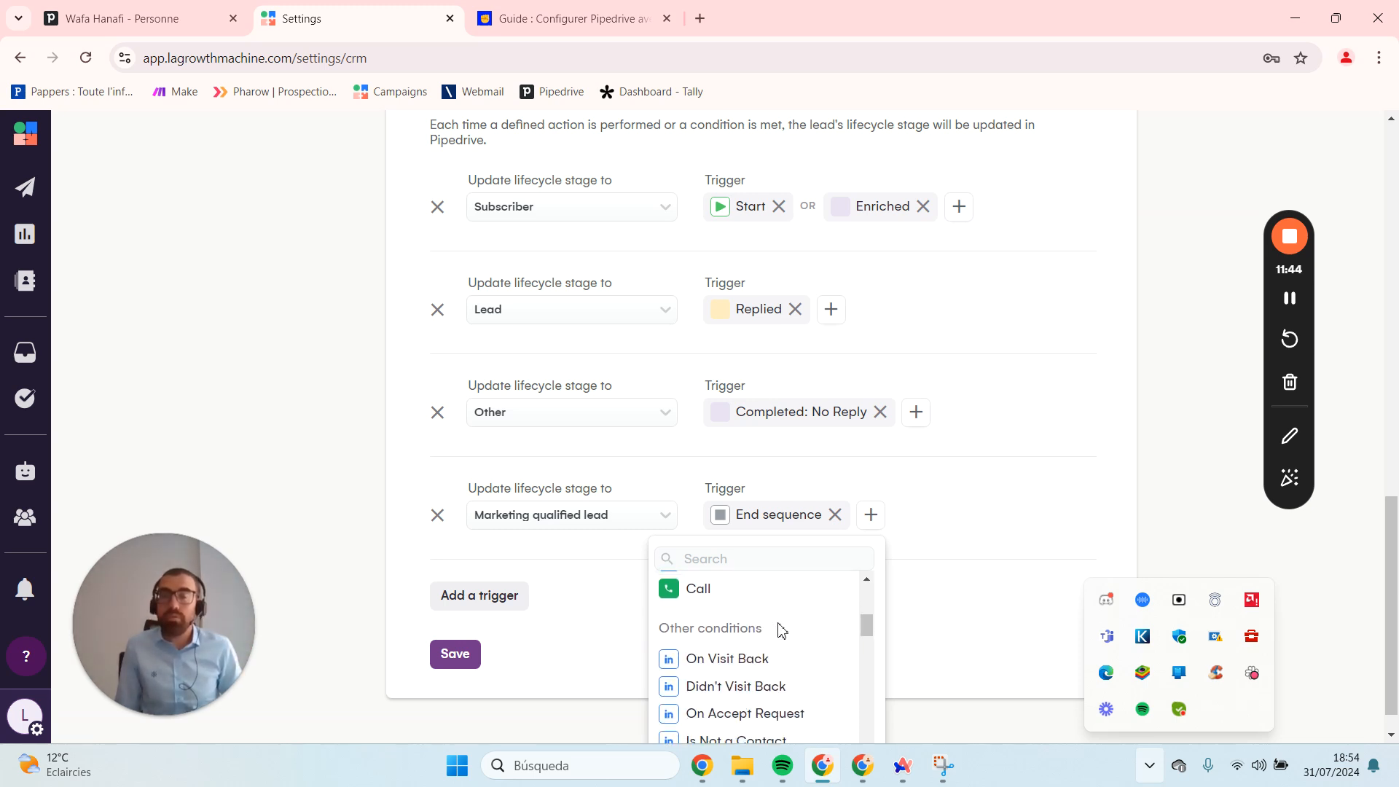
{"action": "scroll", "coordinate": [784, 604], "scroll_direction": "down", "scroll_amount": 1}
{"action": "scroll", "coordinate": [789, 634], "scroll_direction": "up", "scroll_amount": 1}
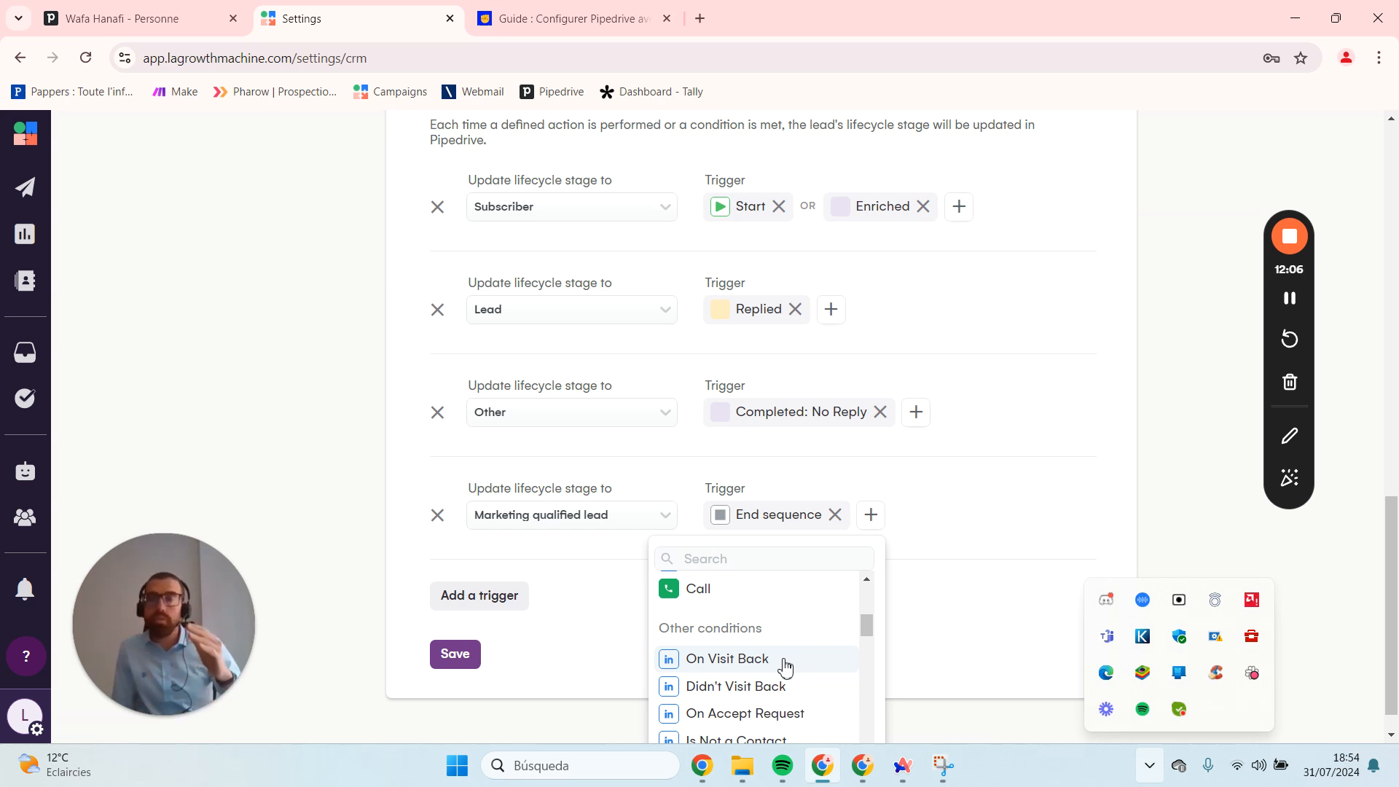
{"action": "scroll", "coordinate": [784, 666], "scroll_direction": "down", "scroll_amount": 1}
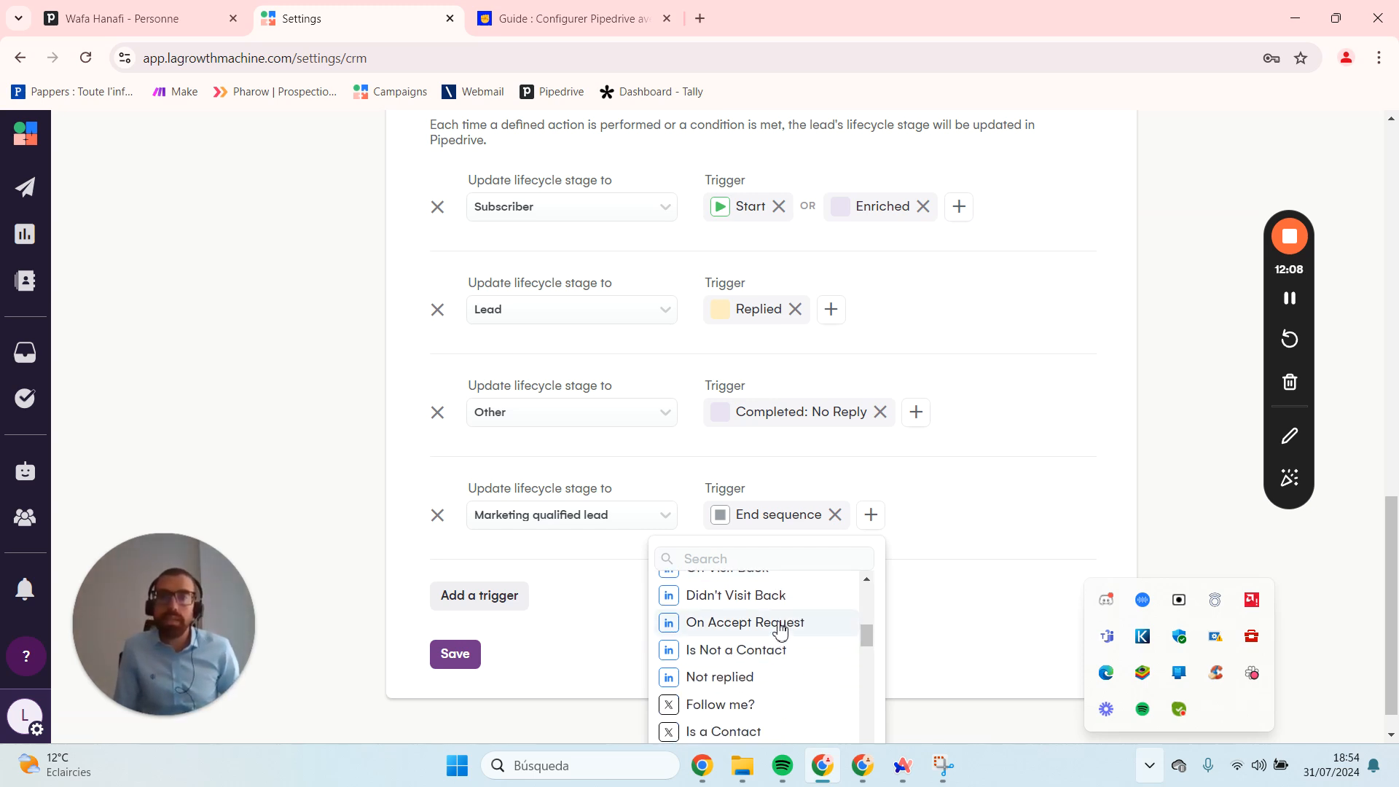
{"action": "scroll", "coordinate": [779, 625], "scroll_direction": "up", "scroll_amount": 1}
{"action": "scroll", "coordinate": [761, 649], "scroll_direction": "down", "scroll_amount": 1}
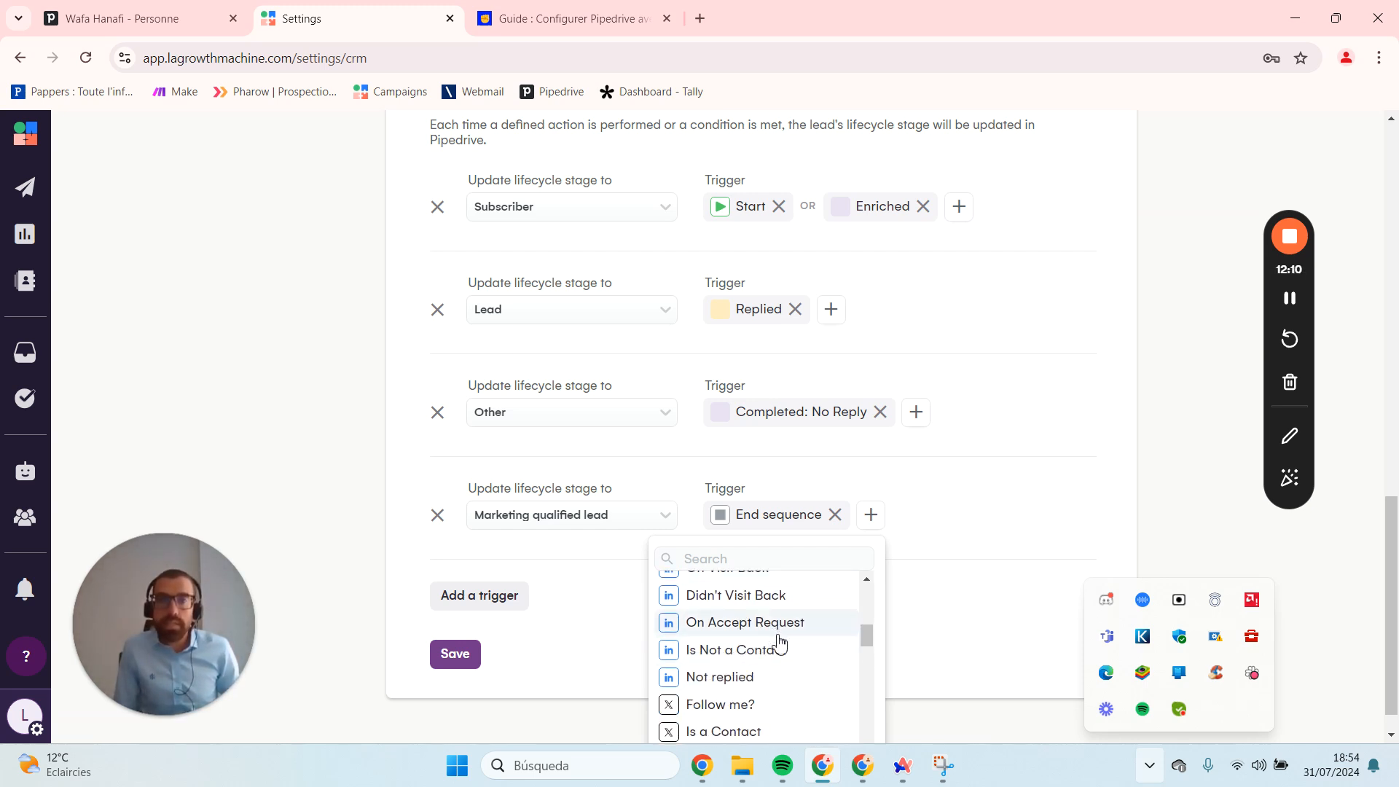
{"action": "scroll", "coordinate": [779, 641], "scroll_direction": "down", "scroll_amount": 1}
{"action": "scroll", "coordinate": [779, 641], "scroll_direction": "down", "scroll_amount": 1}
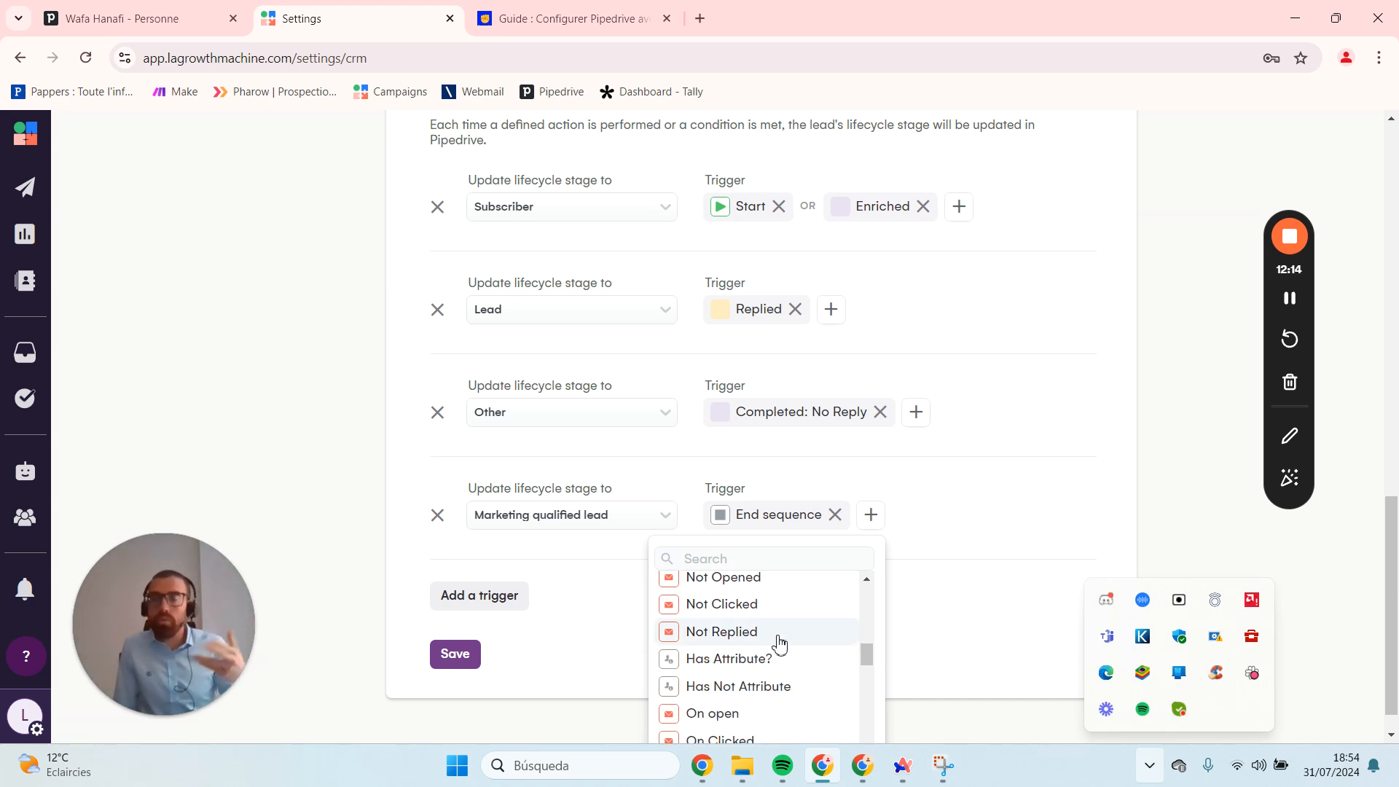
{"action": "scroll", "coordinate": [779, 645], "scroll_direction": "down", "scroll_amount": 1}
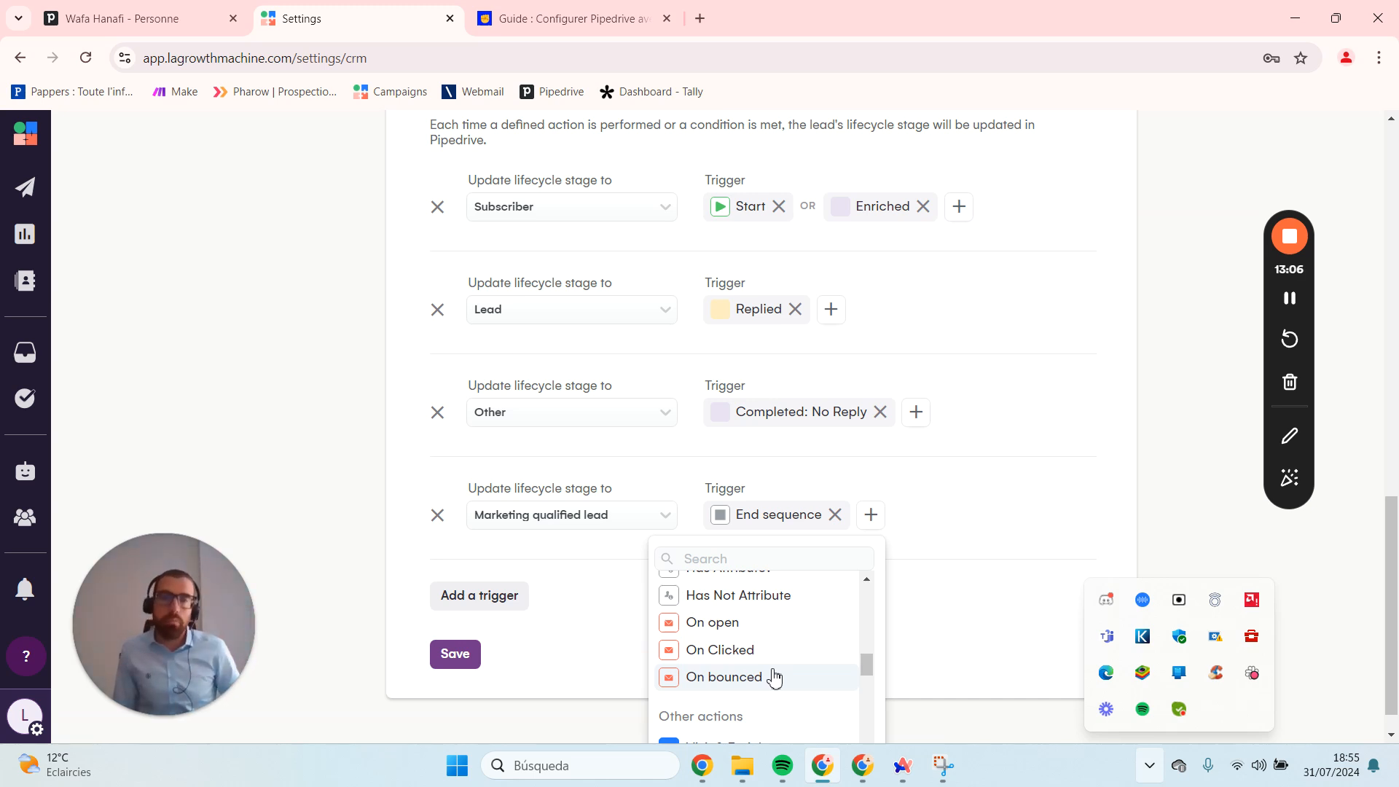
Review the other actions available as triggers for the Marketing qualified lead rule, from Visit profile to Reach goal
{"action": "scroll", "coordinate": [775, 671], "scroll_direction": "down", "scroll_amount": 1}
{"action": "scroll", "coordinate": [787, 619], "scroll_direction": "down", "scroll_amount": 1}
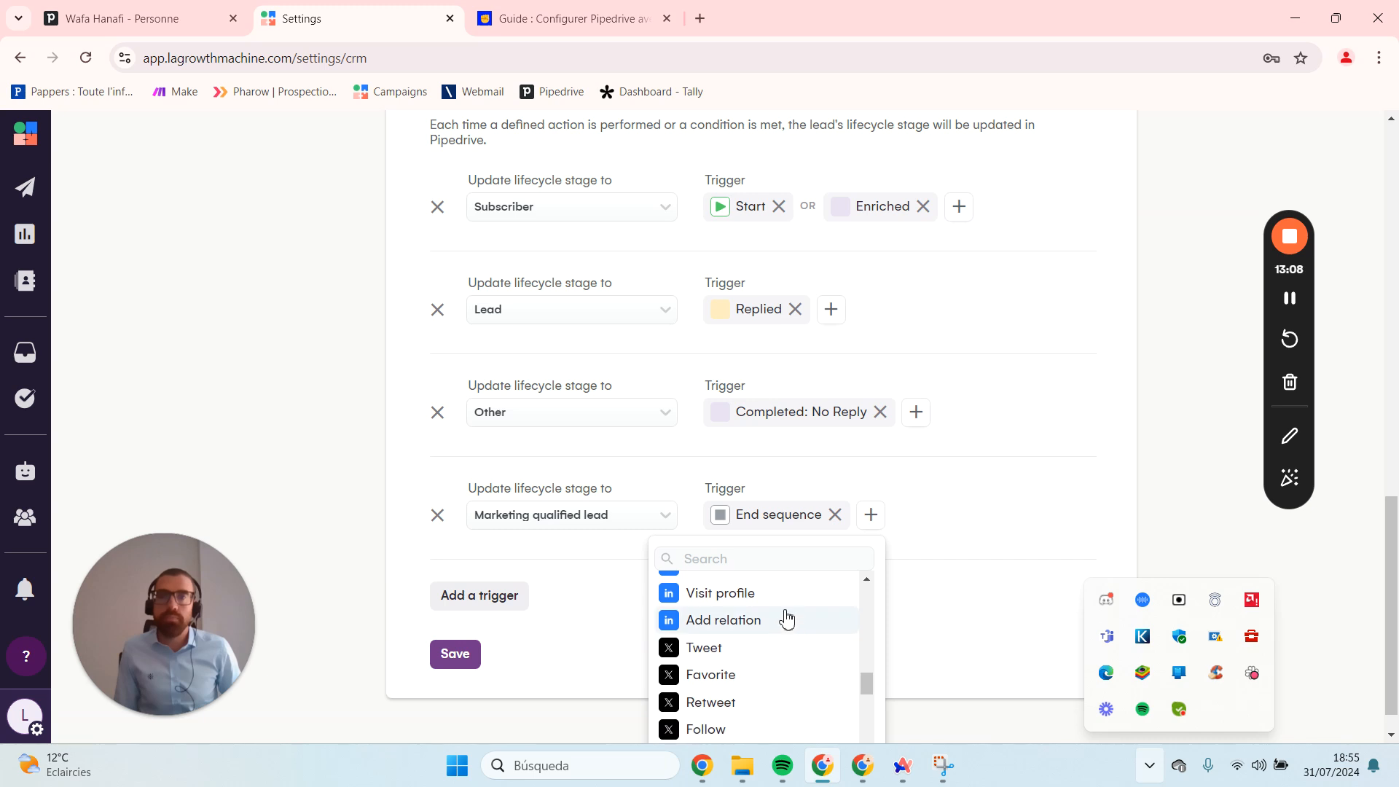
{"action": "scroll", "coordinate": [787, 604], "scroll_direction": "up", "scroll_amount": 1}
{"action": "scroll", "coordinate": [784, 659], "scroll_direction": "down", "scroll_amount": 1}
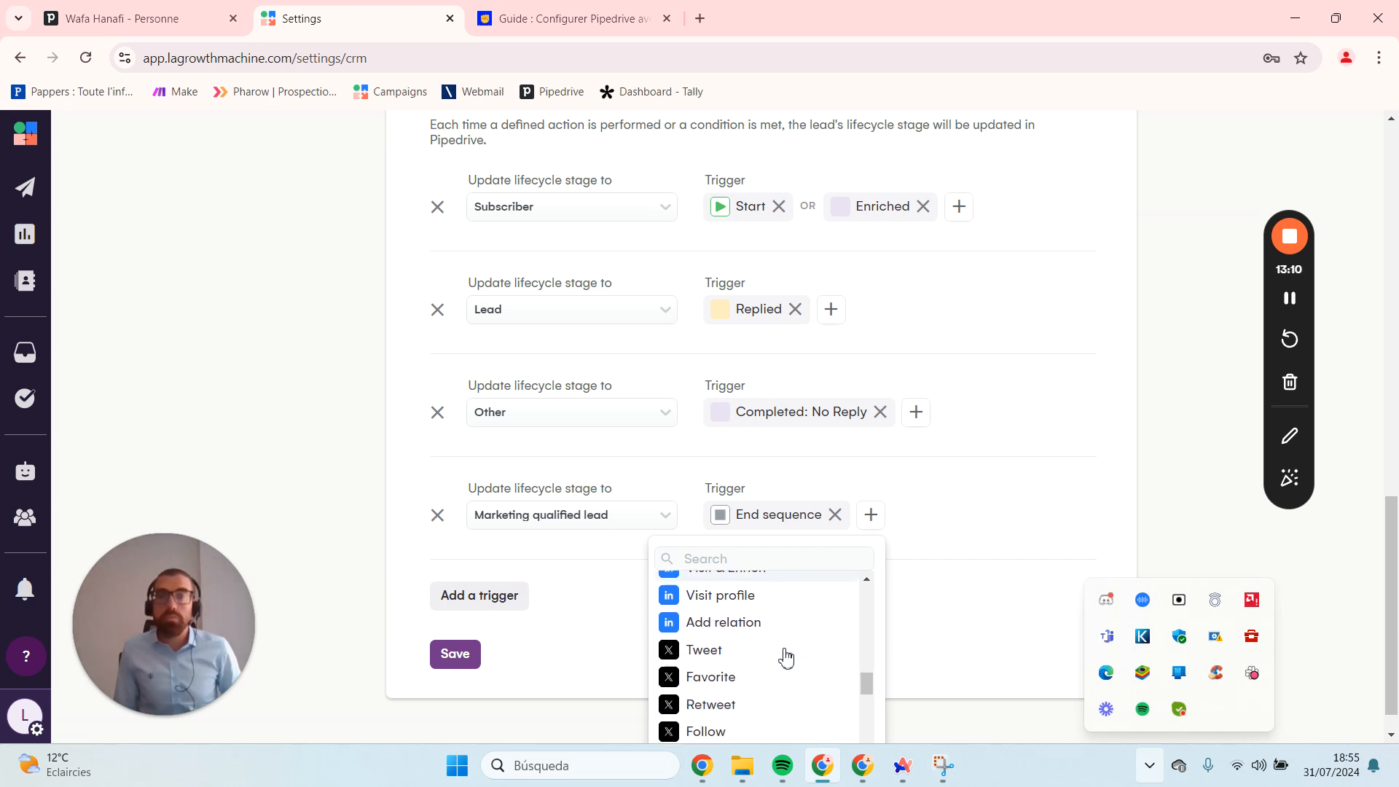
{"action": "scroll", "coordinate": [781, 619], "scroll_direction": "down", "scroll_amount": 3}
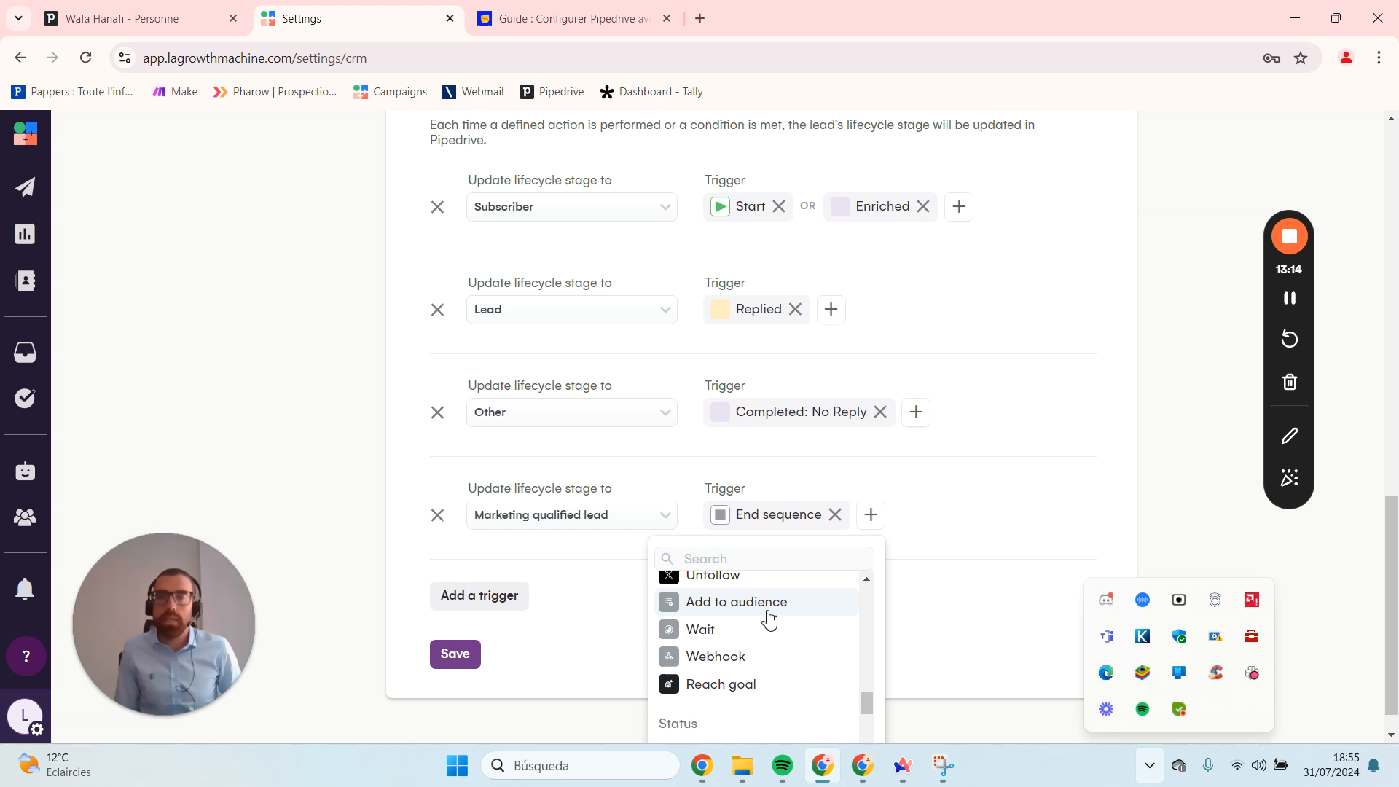
Examine the status triggers available for the Marketing qualified lead rule, from Not Activated to Already Equipped, and return to Call Booked
{"action": "scroll", "coordinate": [767, 666], "scroll_direction": "down", "scroll_amount": 1}
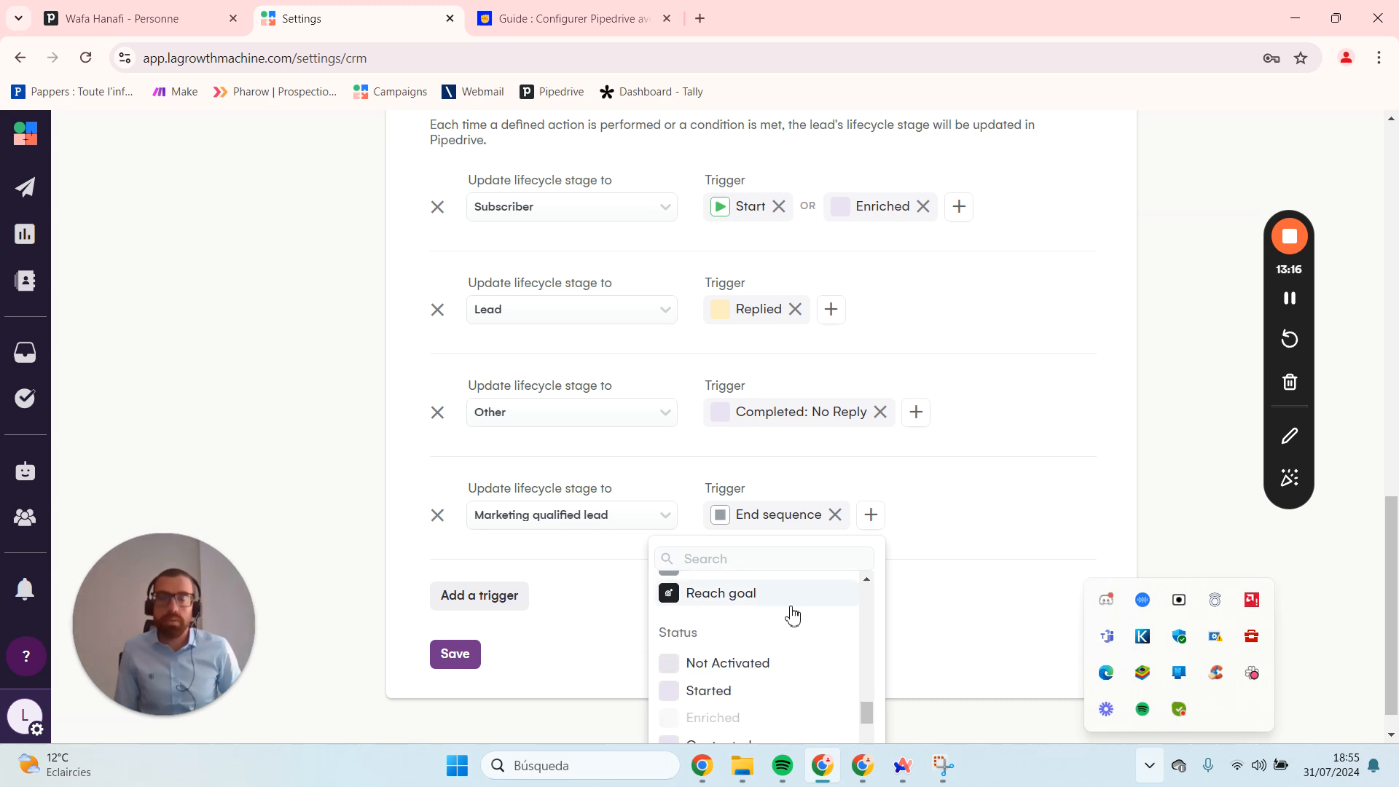
{"action": "scroll", "coordinate": [783, 616], "scroll_direction": "down", "scroll_amount": 1}
{"action": "scroll", "coordinate": [785, 595], "scroll_direction": "down", "scroll_amount": 2}
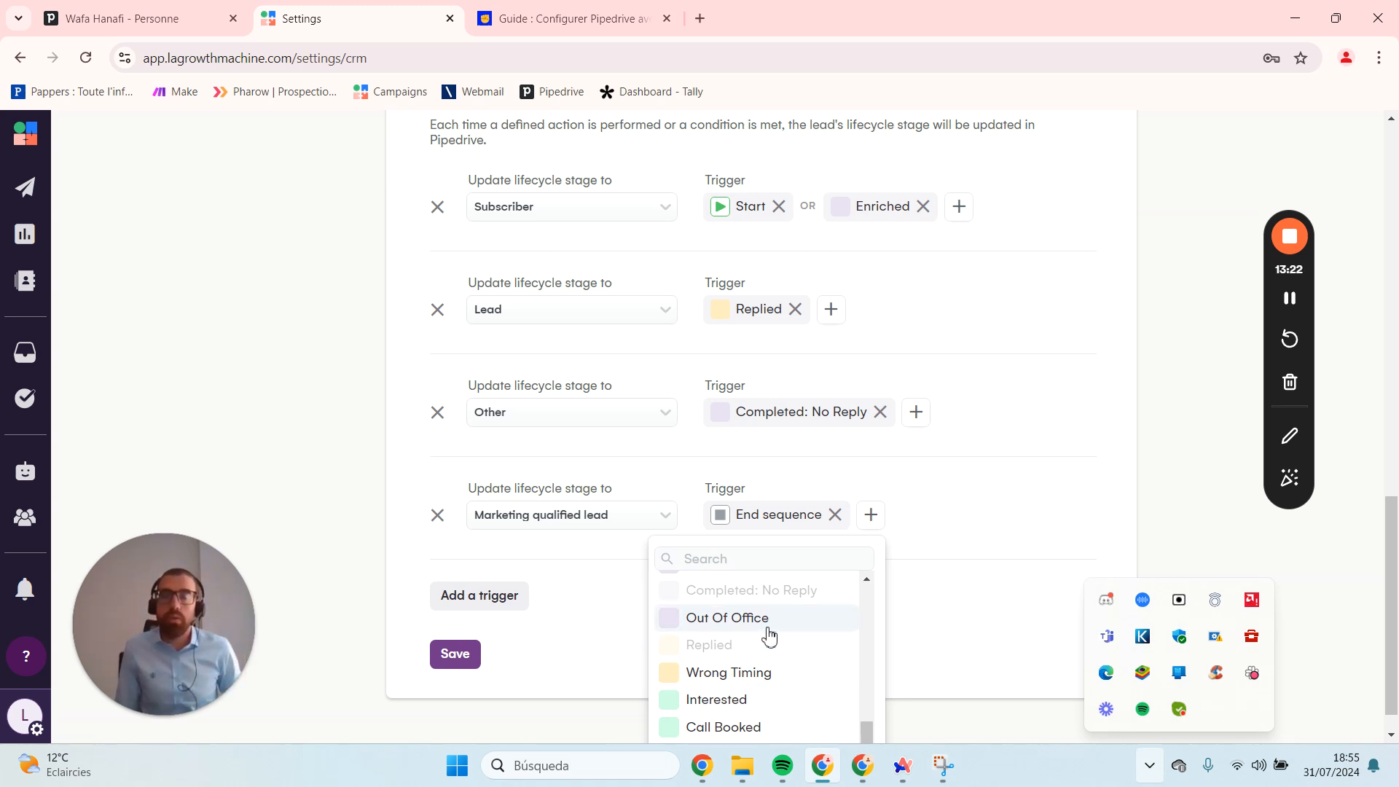
{"action": "scroll", "coordinate": [771, 634], "scroll_direction": "down", "scroll_amount": 2}
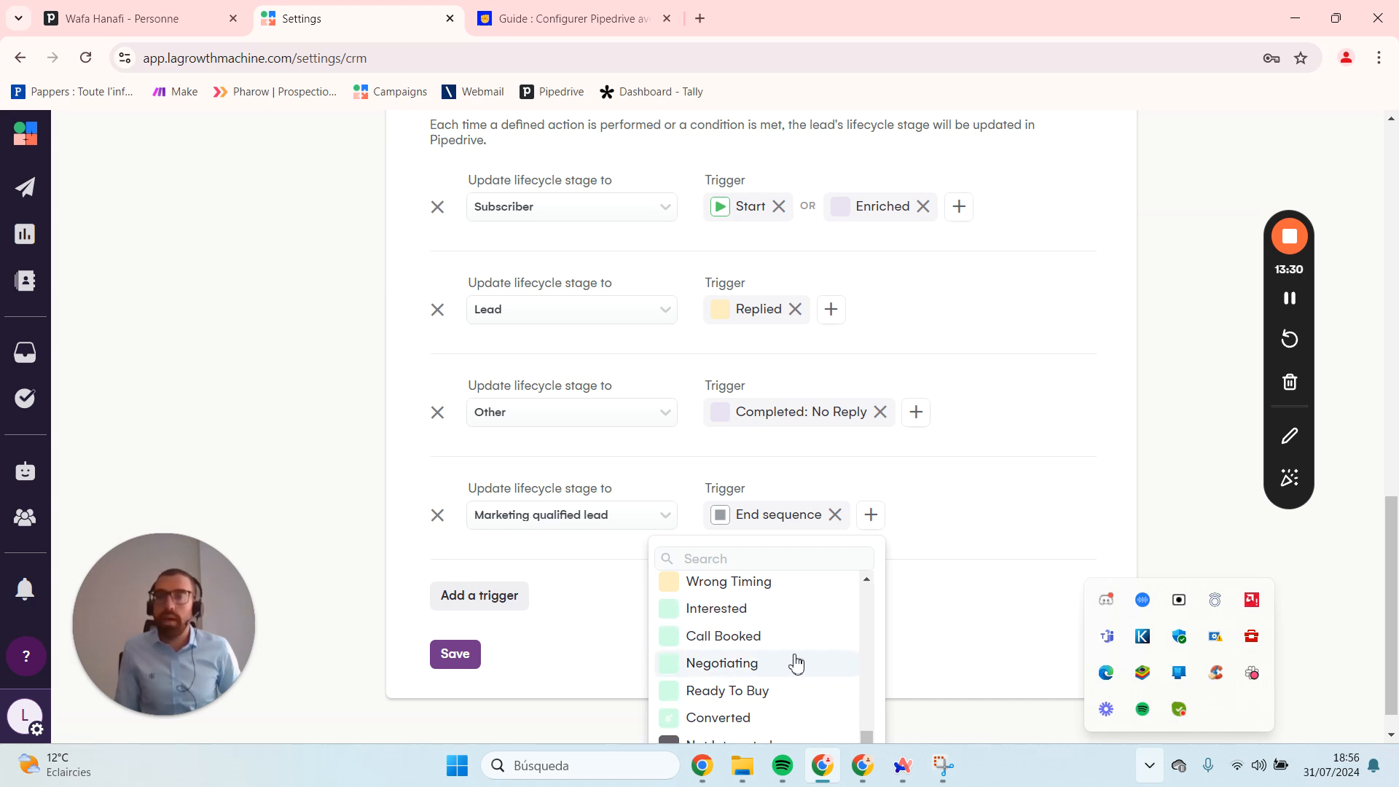
{"action": "scroll", "coordinate": [794, 660], "scroll_direction": "down", "scroll_amount": 1}
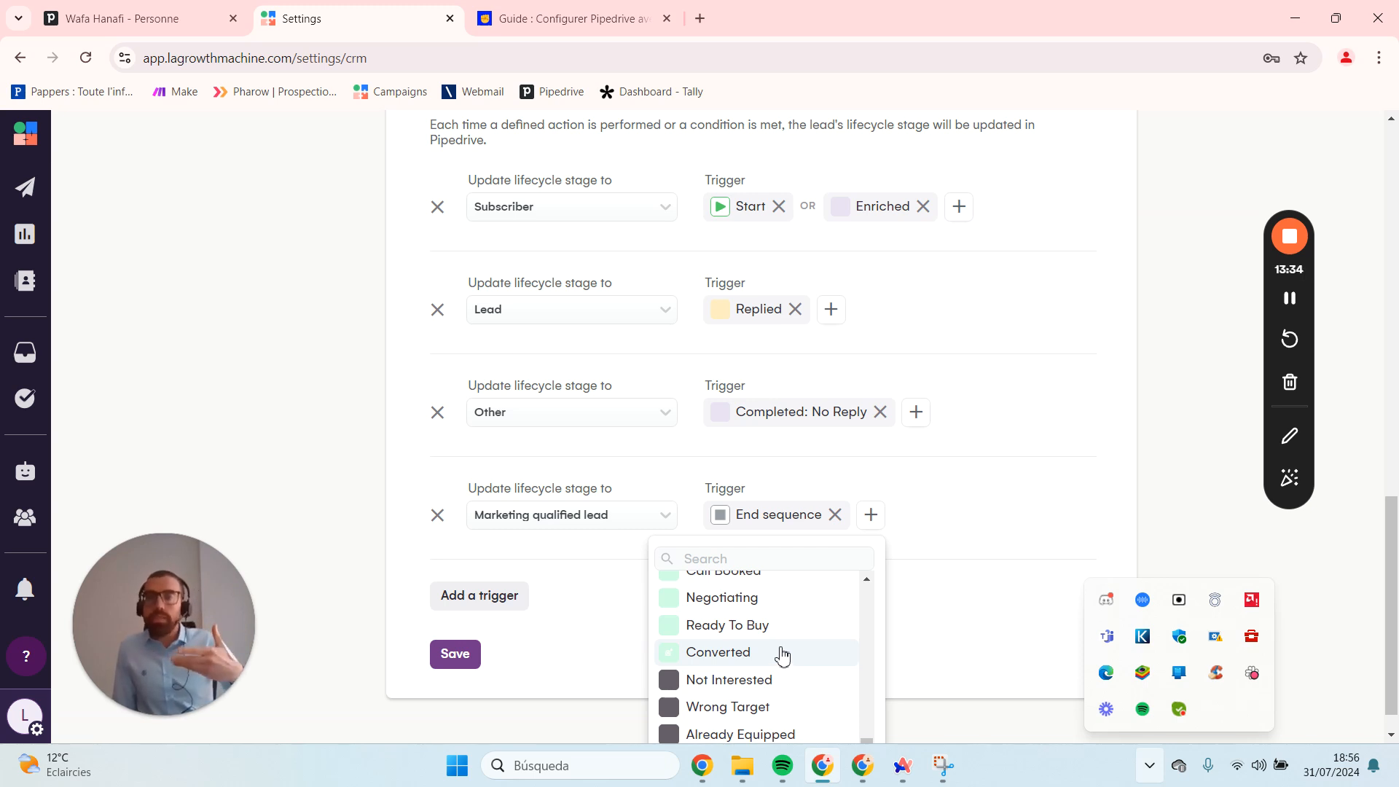
{"action": "scroll", "coordinate": [776, 654], "scroll_direction": "up", "scroll_amount": 1}
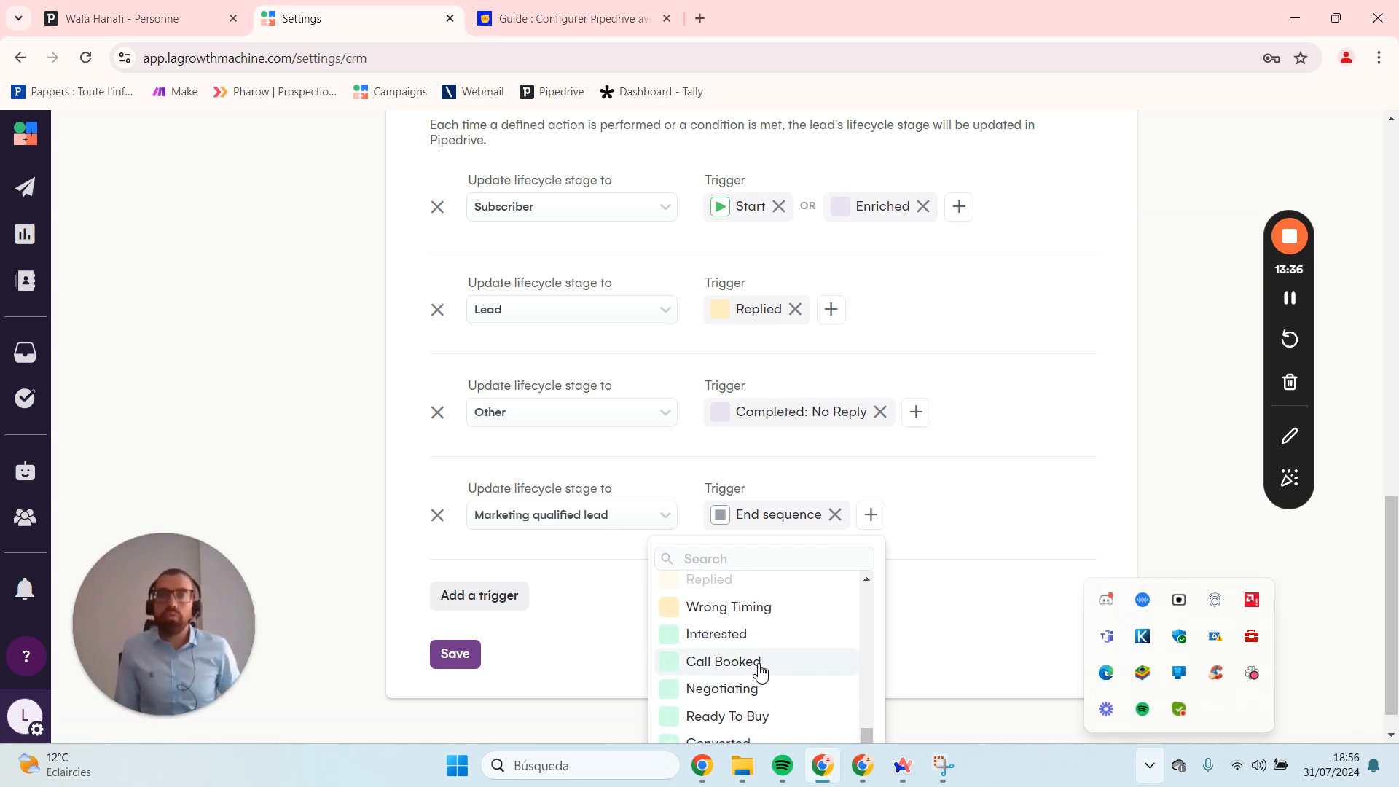